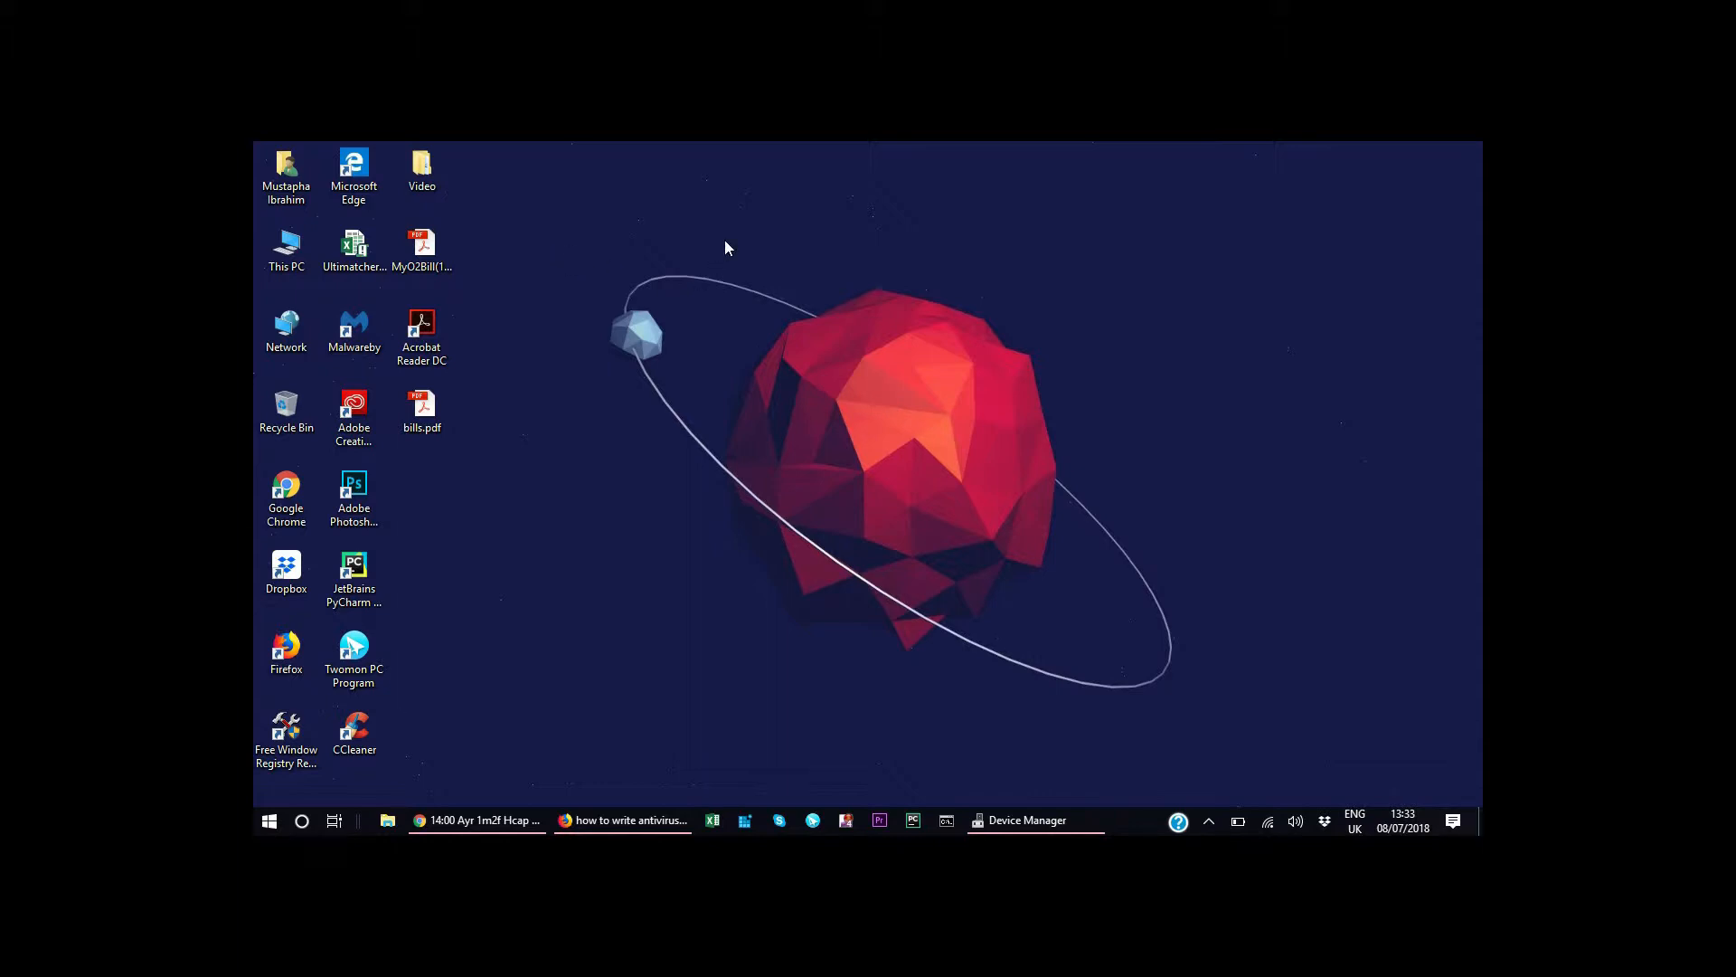
Test the brightness controls by raising and lowering the screen brightness several times.
{"action": "key", "text": "XF86MonBrightnessUp"}
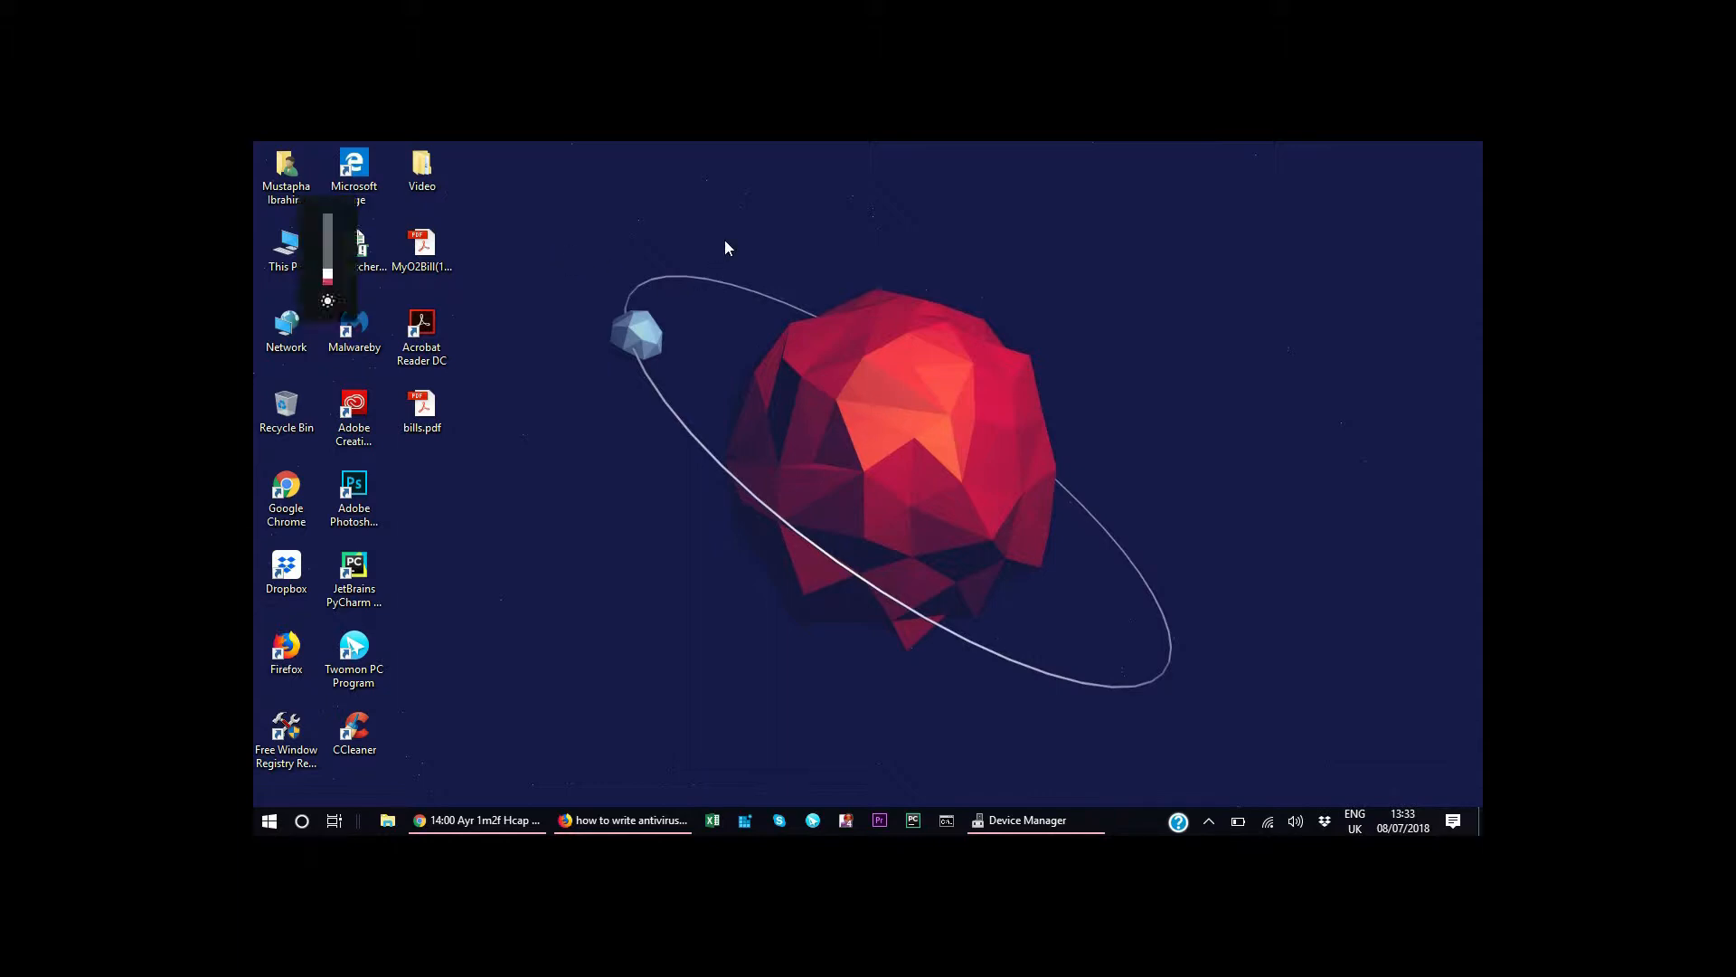
{"action": "key", "text": "XF86MonBrightnessUp"}
{"action": "key", "text": "XF86MonBrightnessUp"}
{"action": "key", "text": "XF86MonBrightnessDown"}
{"action": "key", "text": "XF86MonBrightnessDown"}
{"action": "key", "text": "XF86MonBrightnessDown"}
{"action": "key", "text": "XF86MonBrightnessDown"}
{"action": "key", "text": "XF86MonBrightnessUp"}
{"action": "key", "text": "XF86MonBrightnessUp"}
{"action": "key", "text": "XF86MonBrightnessUp"}
{"action": "key", "text": "XF86MonBrightnessUp"}
{"action": "key", "text": "XF86MonBrightnessDown"}
{"action": "key", "text": "XF86MonBrightnessDown"}
{"action": "key", "text": "XF86MonBrightnessUp"}
{"action": "key", "text": "XF86MonBrightnessUp"}
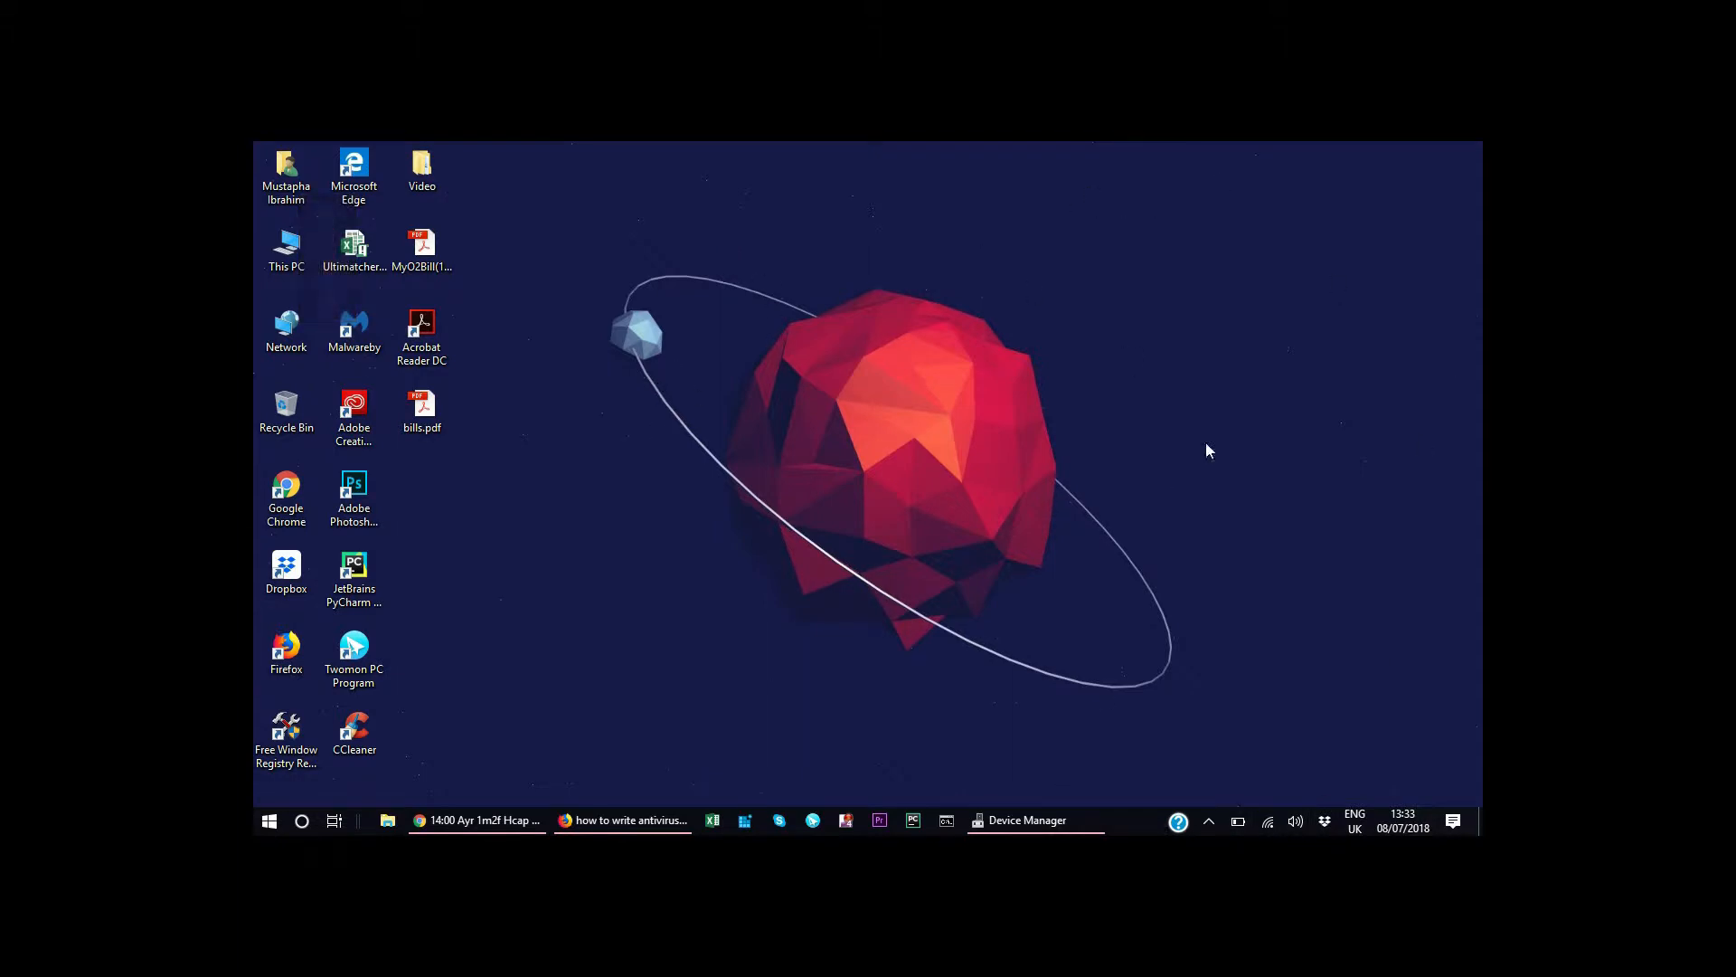
Search the system for Device Manager and open it.
{"action": "left_click", "coordinate": [302, 821]}
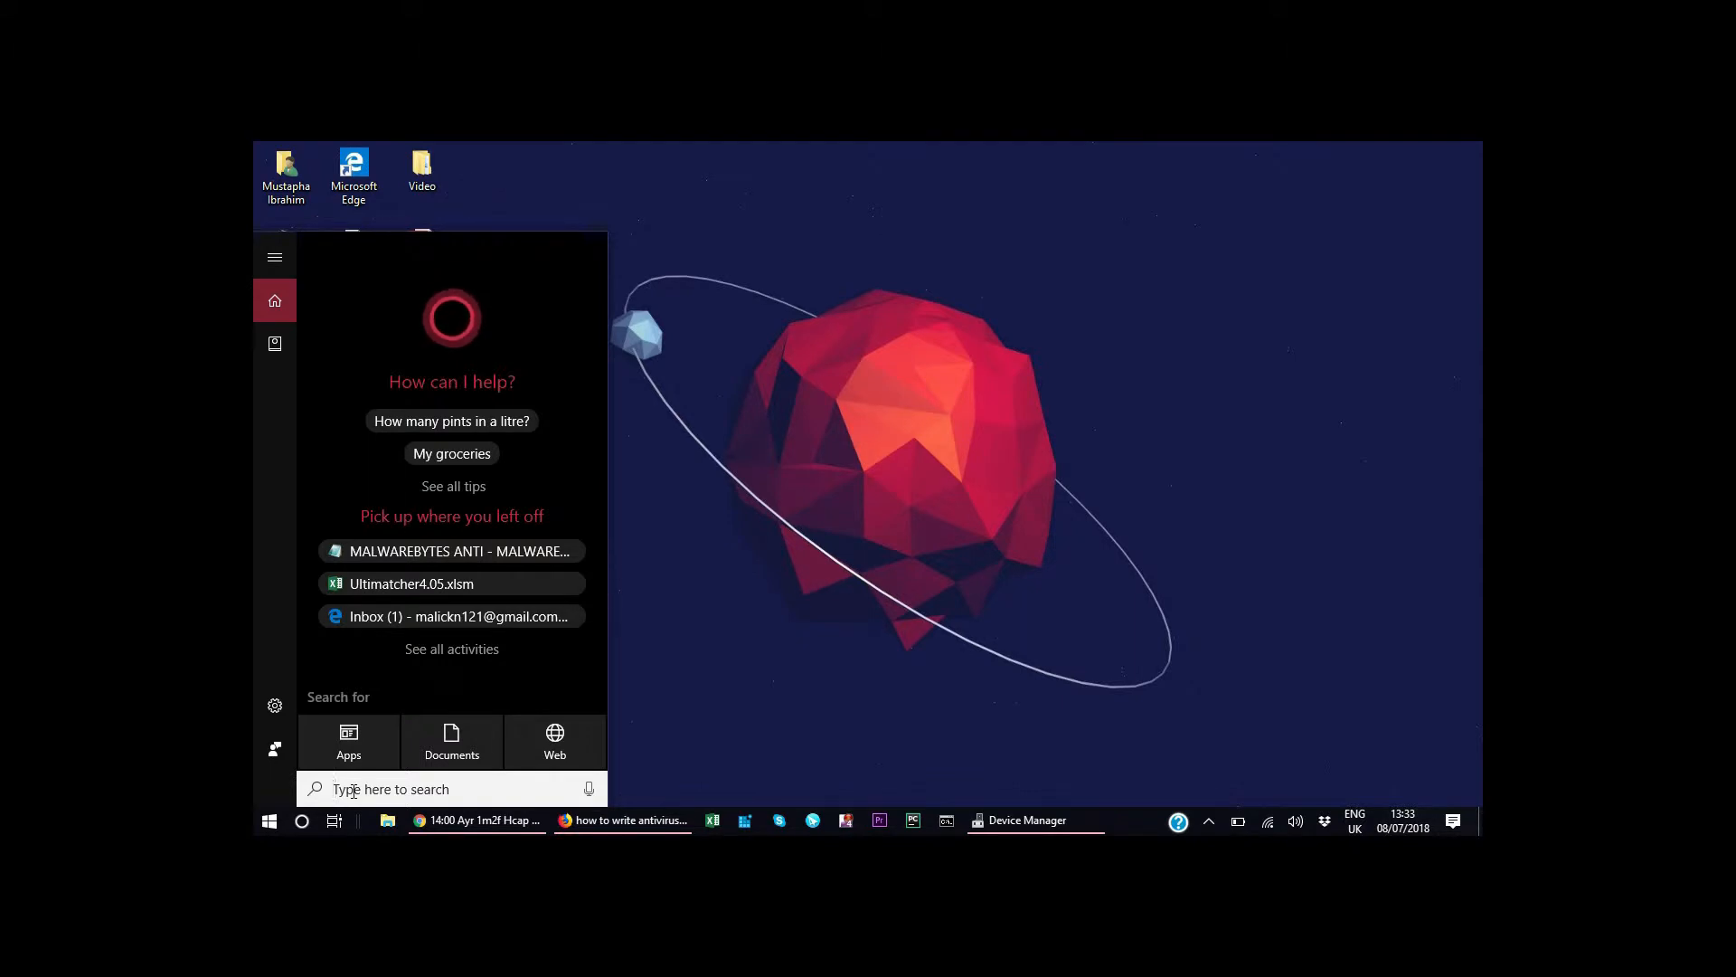
{"action": "type", "text": "d"}
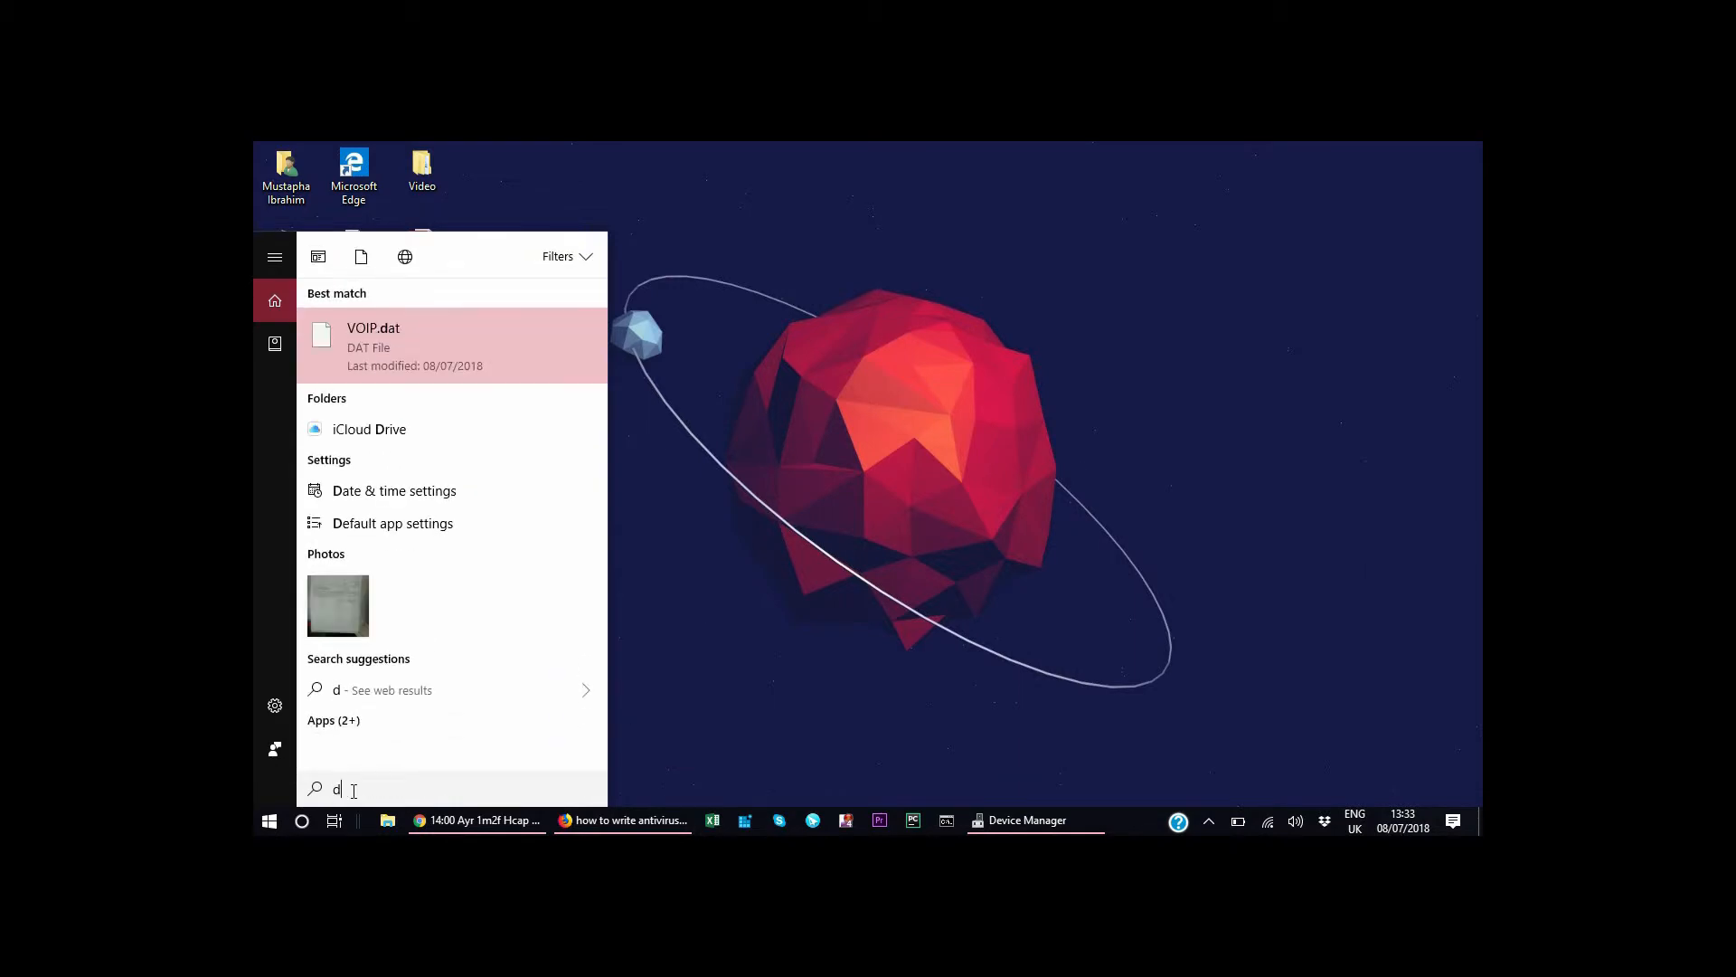
{"action": "type", "text": "evi"}
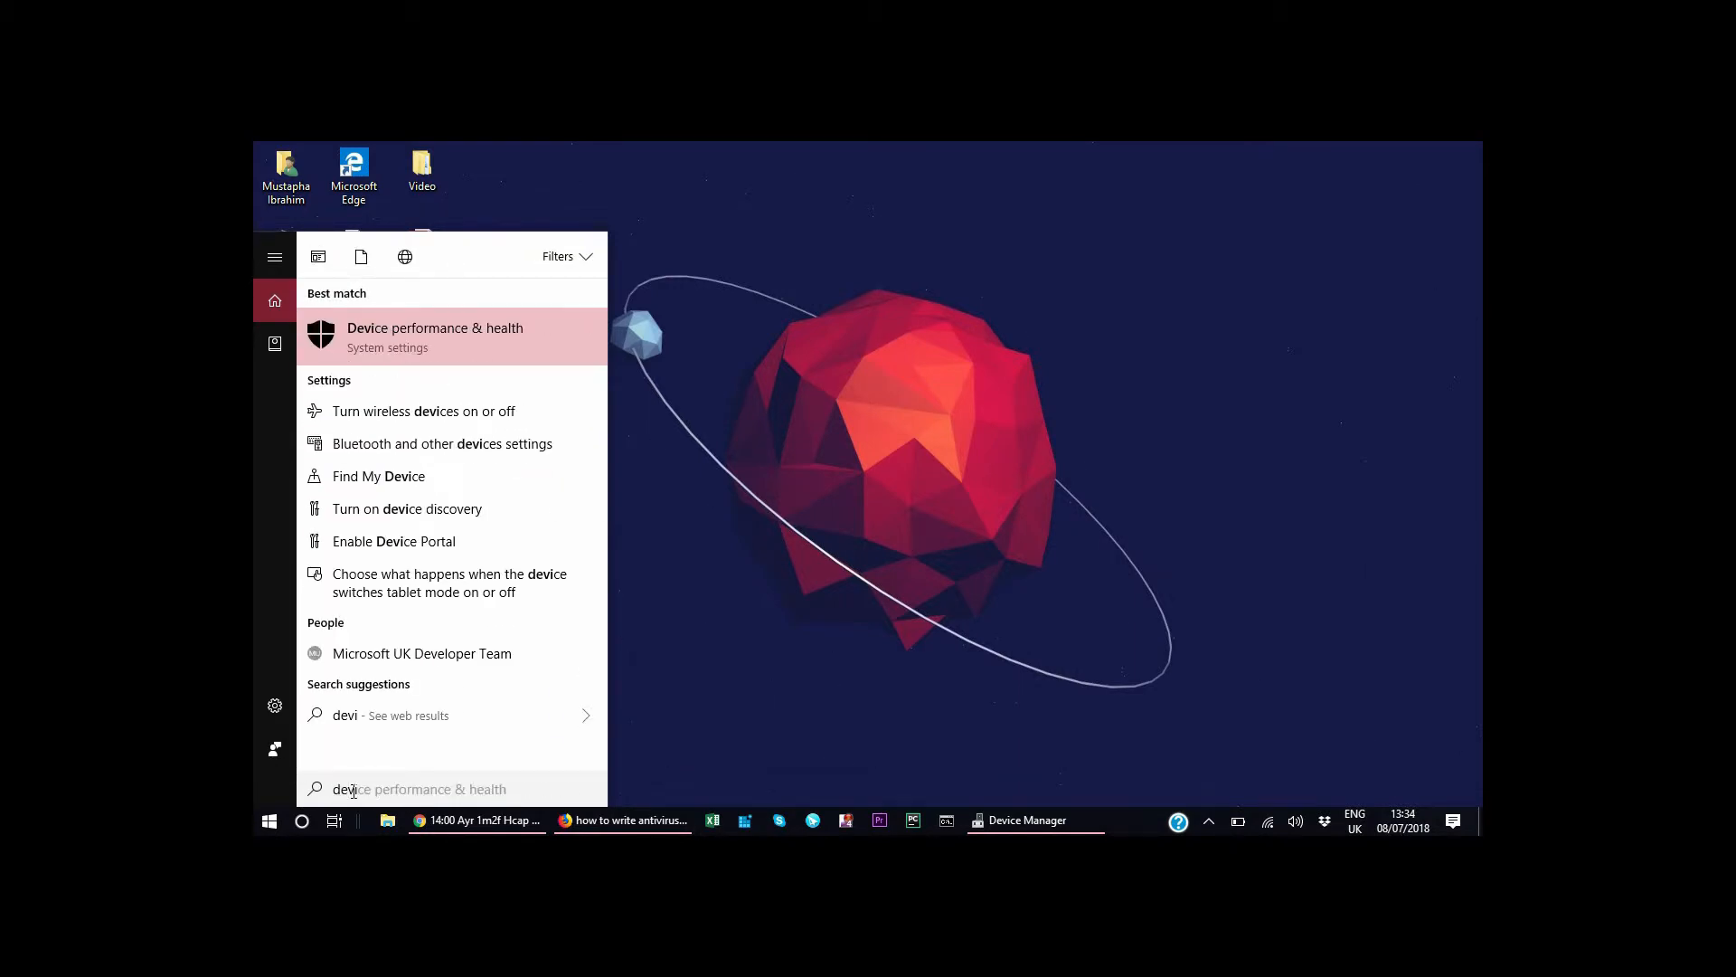
{"action": "type", "text": "ice"}
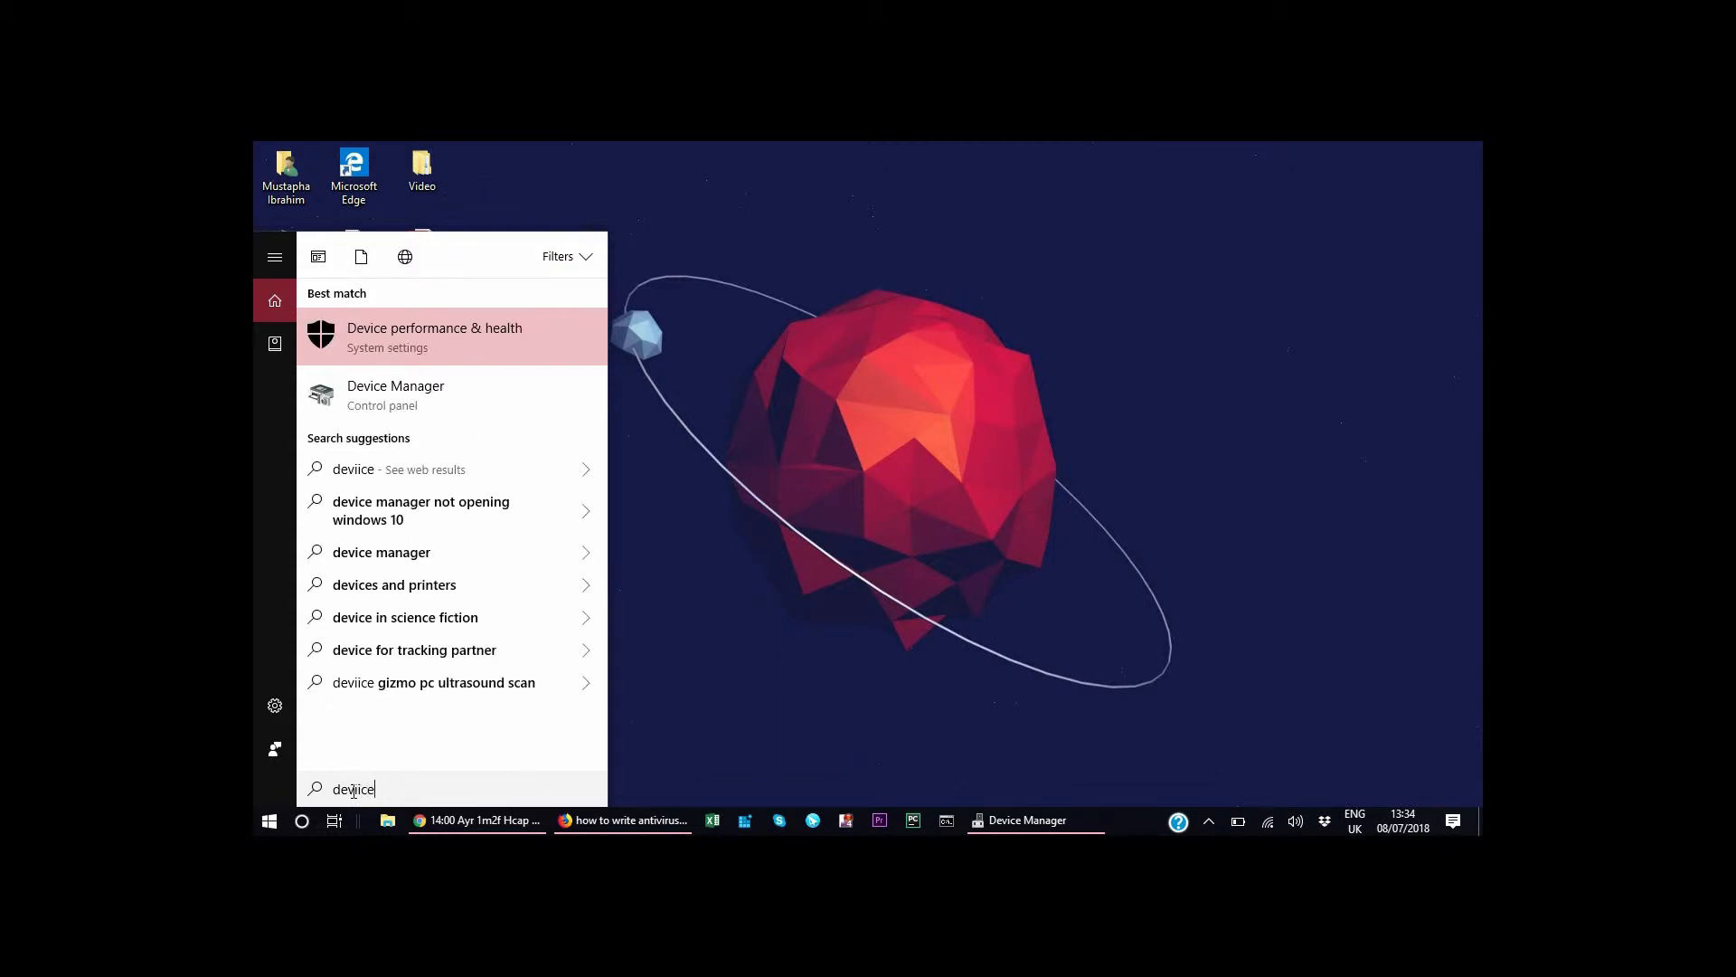
{"action": "left_click", "coordinate": [430, 398]}
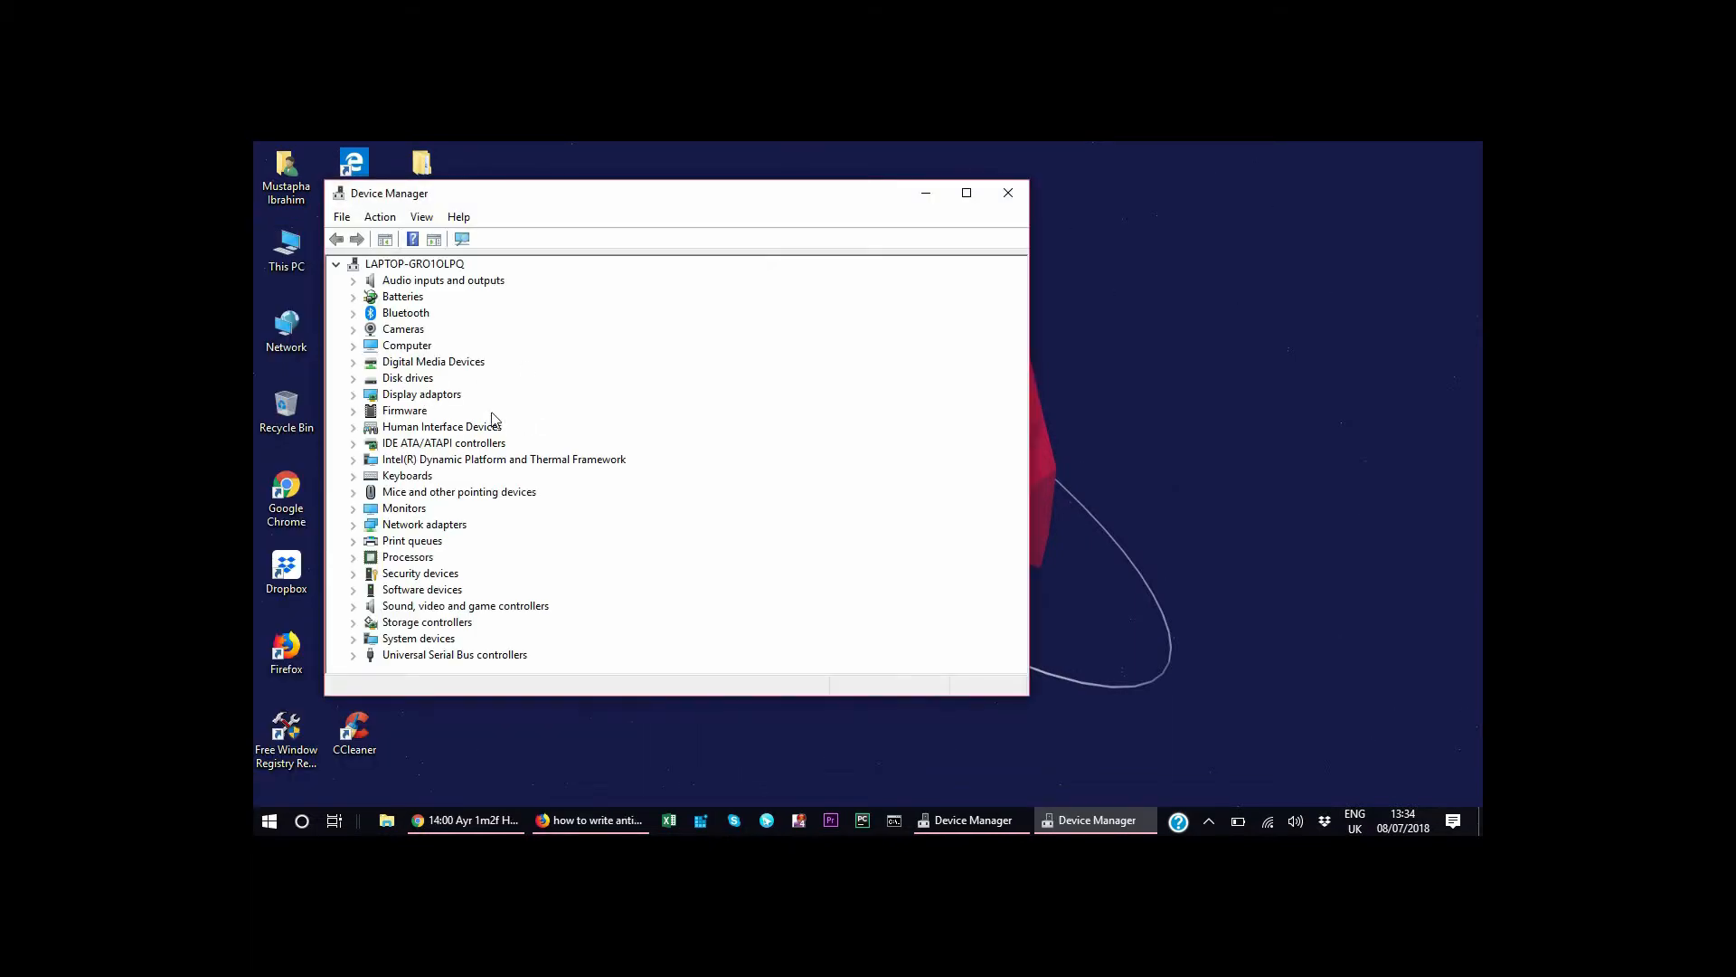
Expand Display adaptors and start updating the driver of Intel(R) UHD Graphics 620.
{"action": "left_click", "coordinate": [354, 396]}
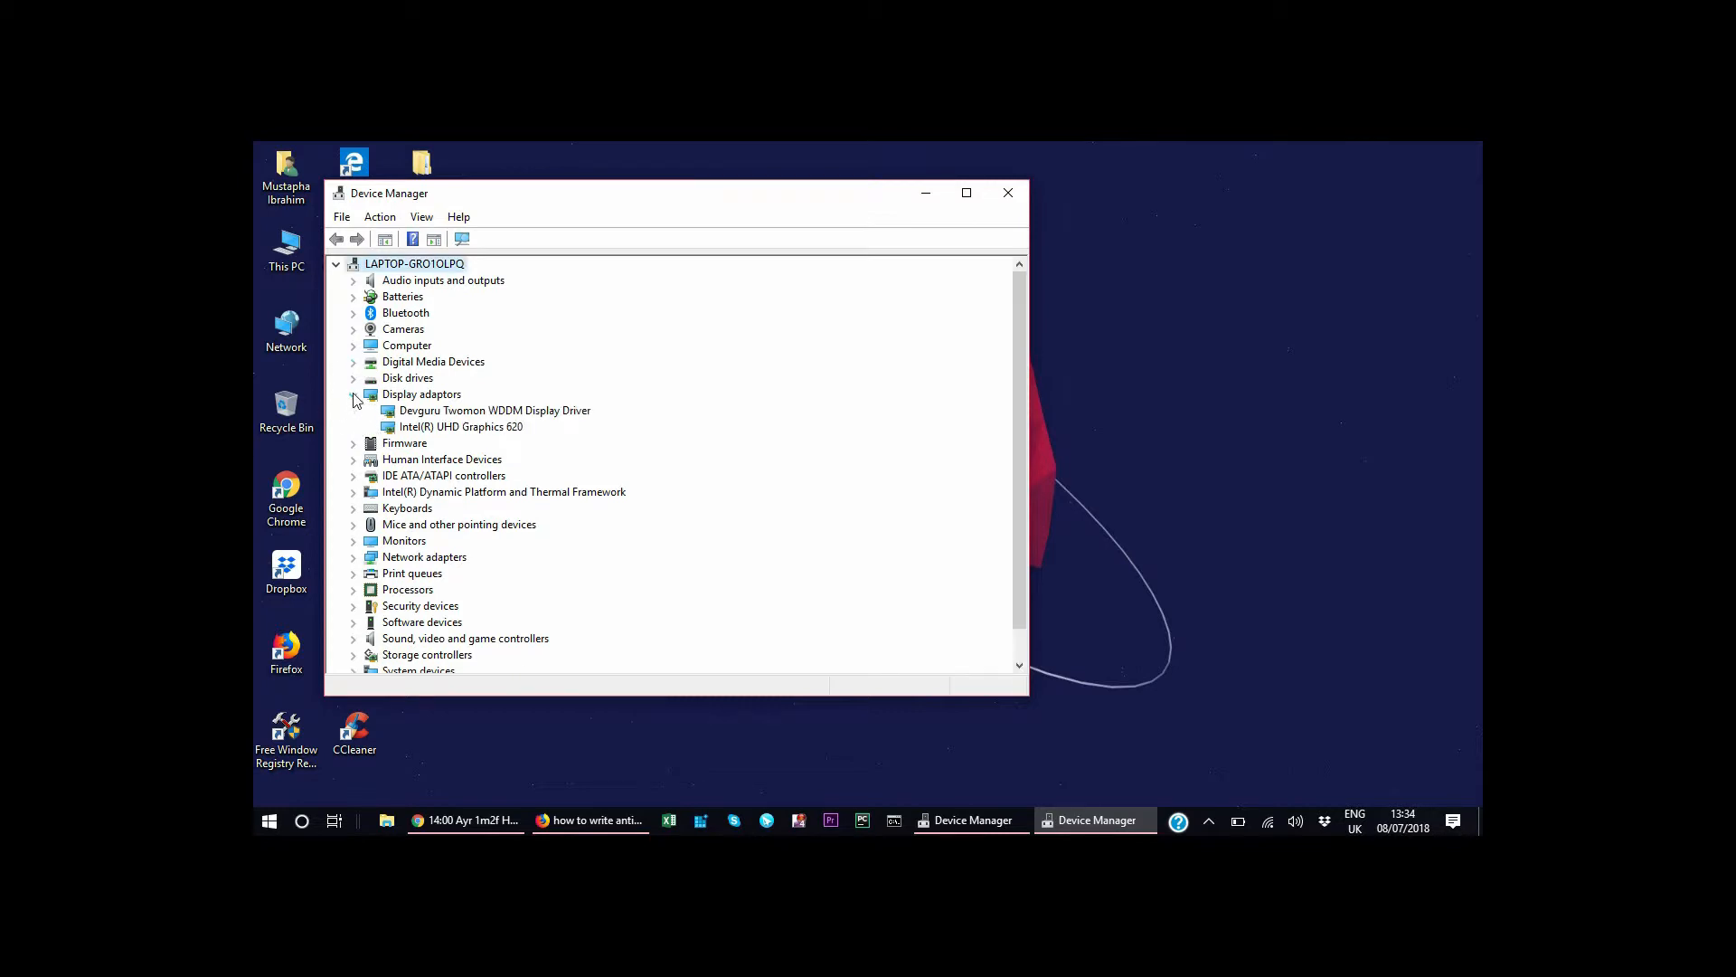
{"action": "left_click", "coordinate": [462, 414]}
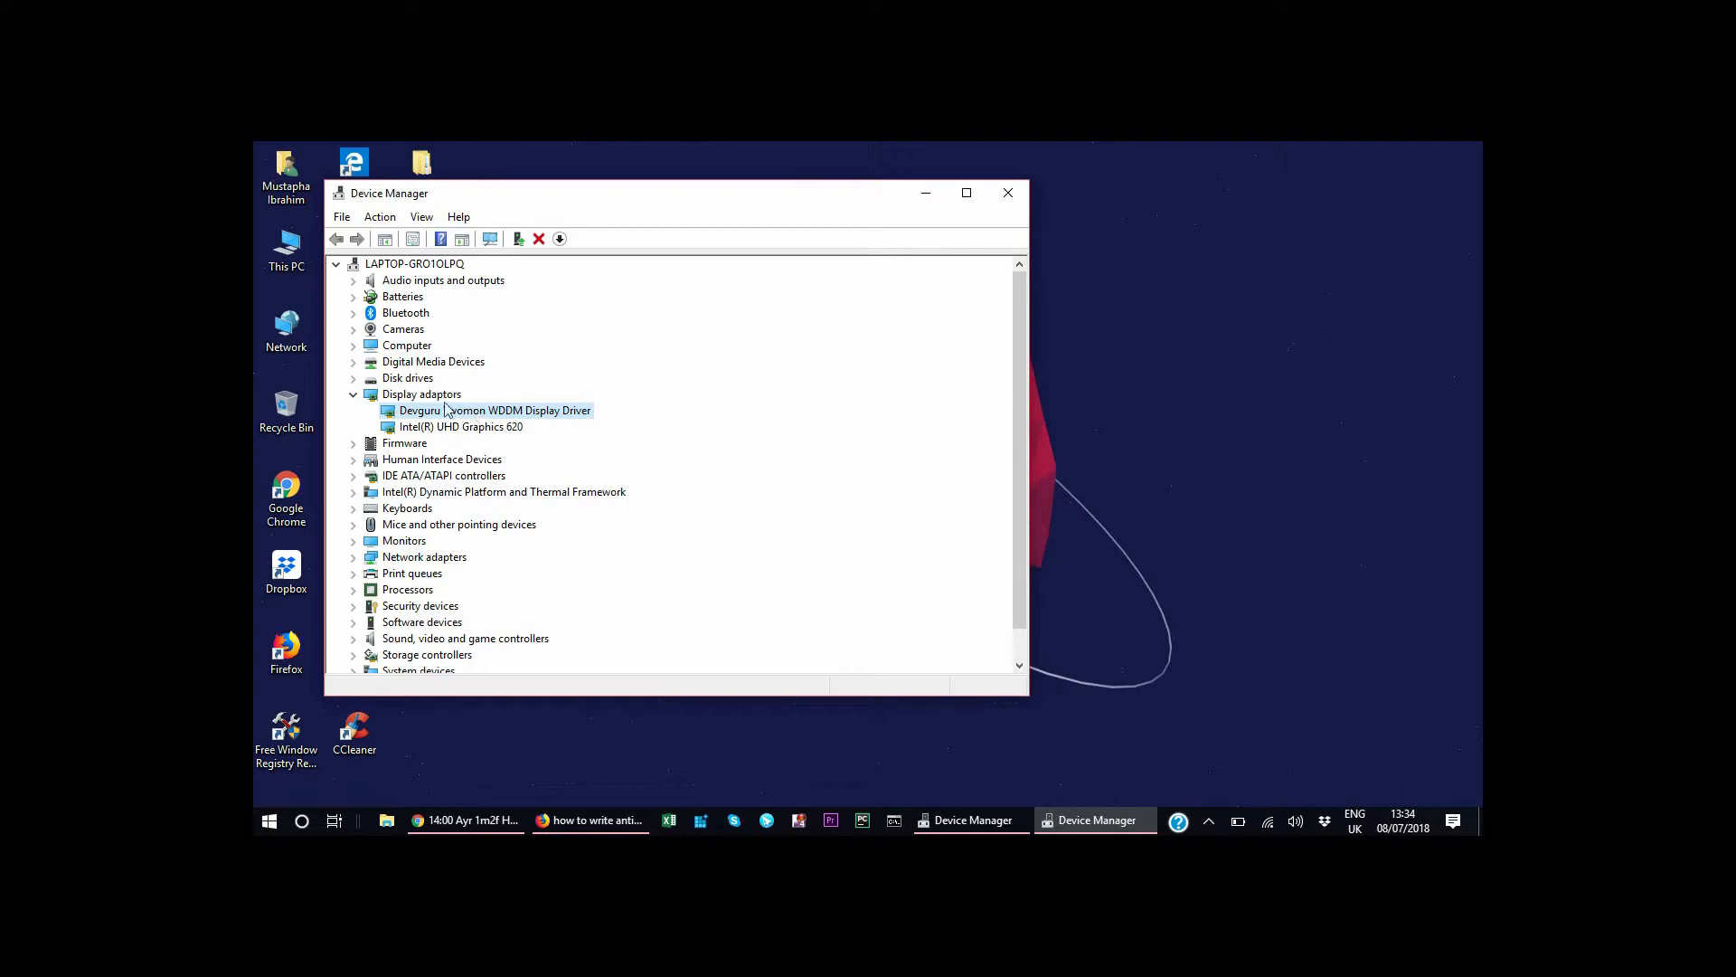
{"action": "left_click", "coordinate": [436, 429]}
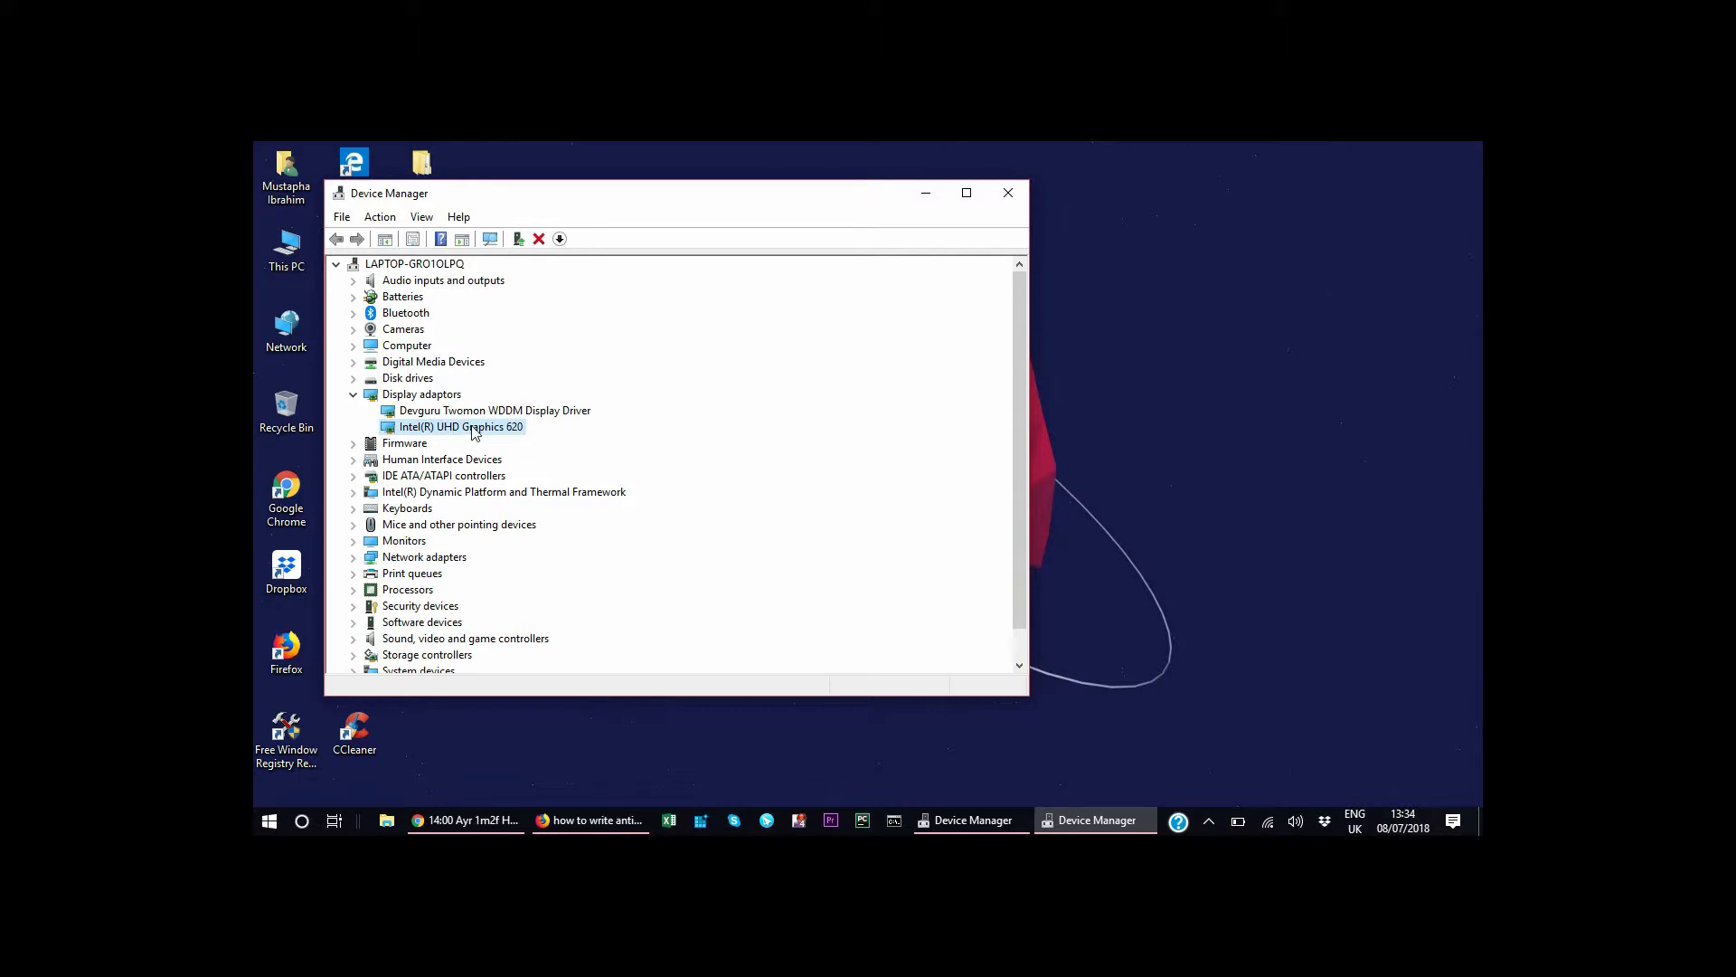
{"action": "right_click", "coordinate": [472, 427]}
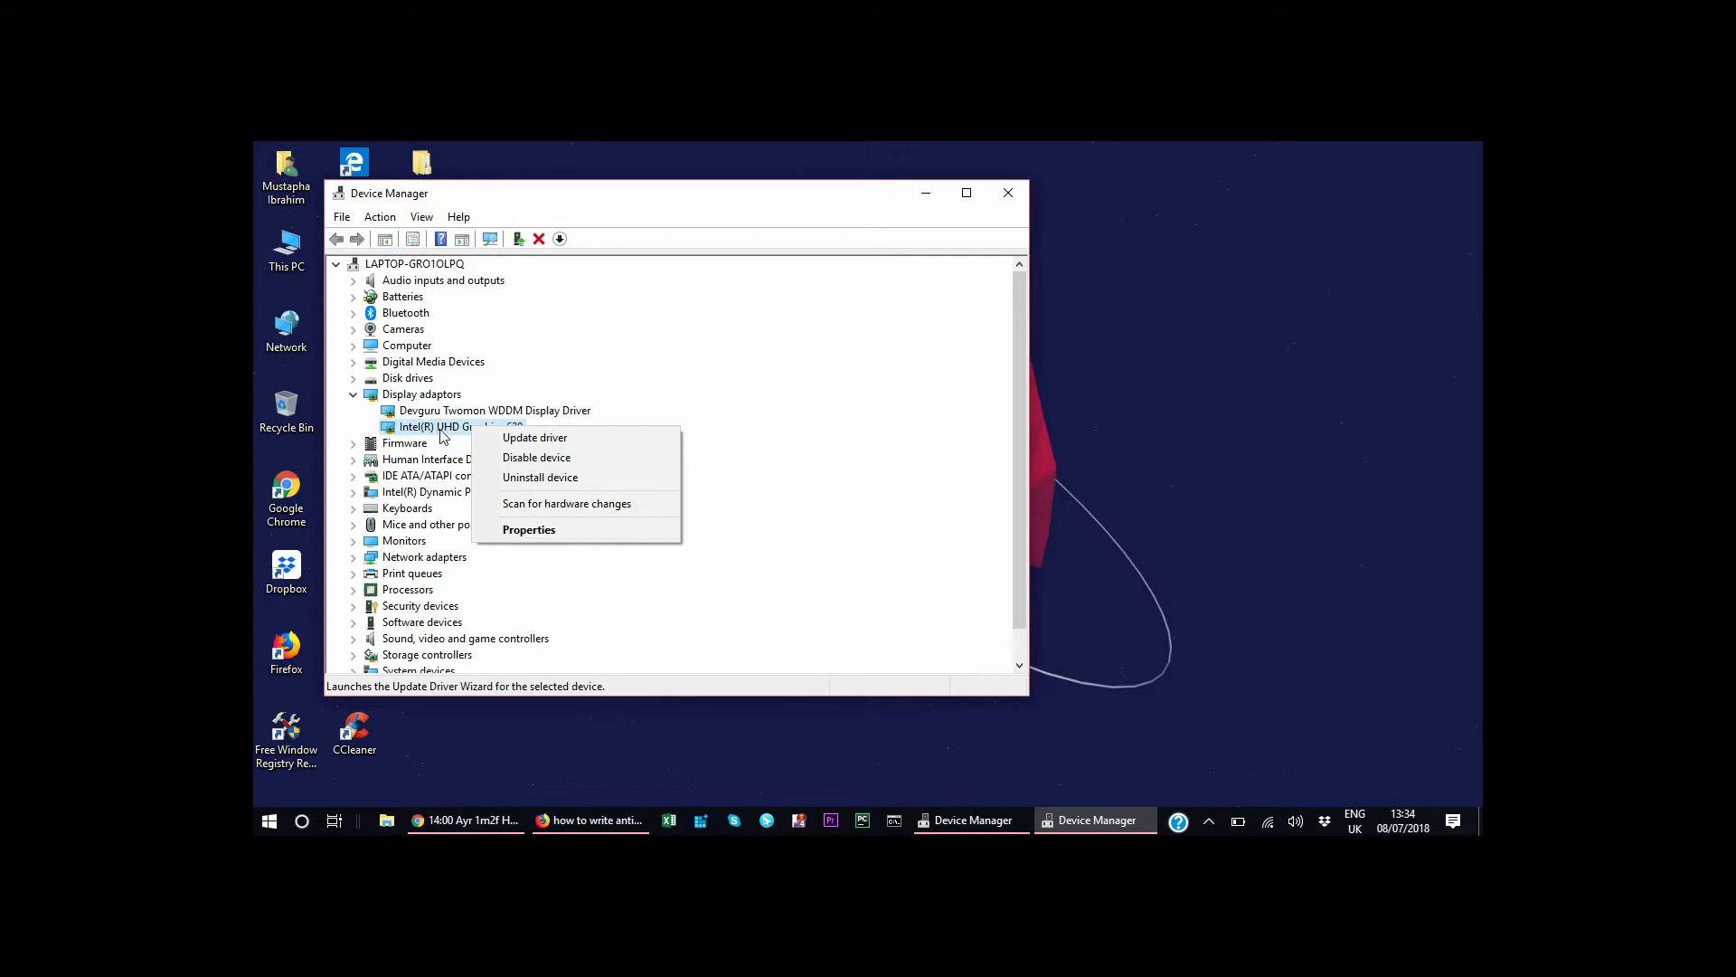
{"action": "left_click", "coordinate": [535, 440]}
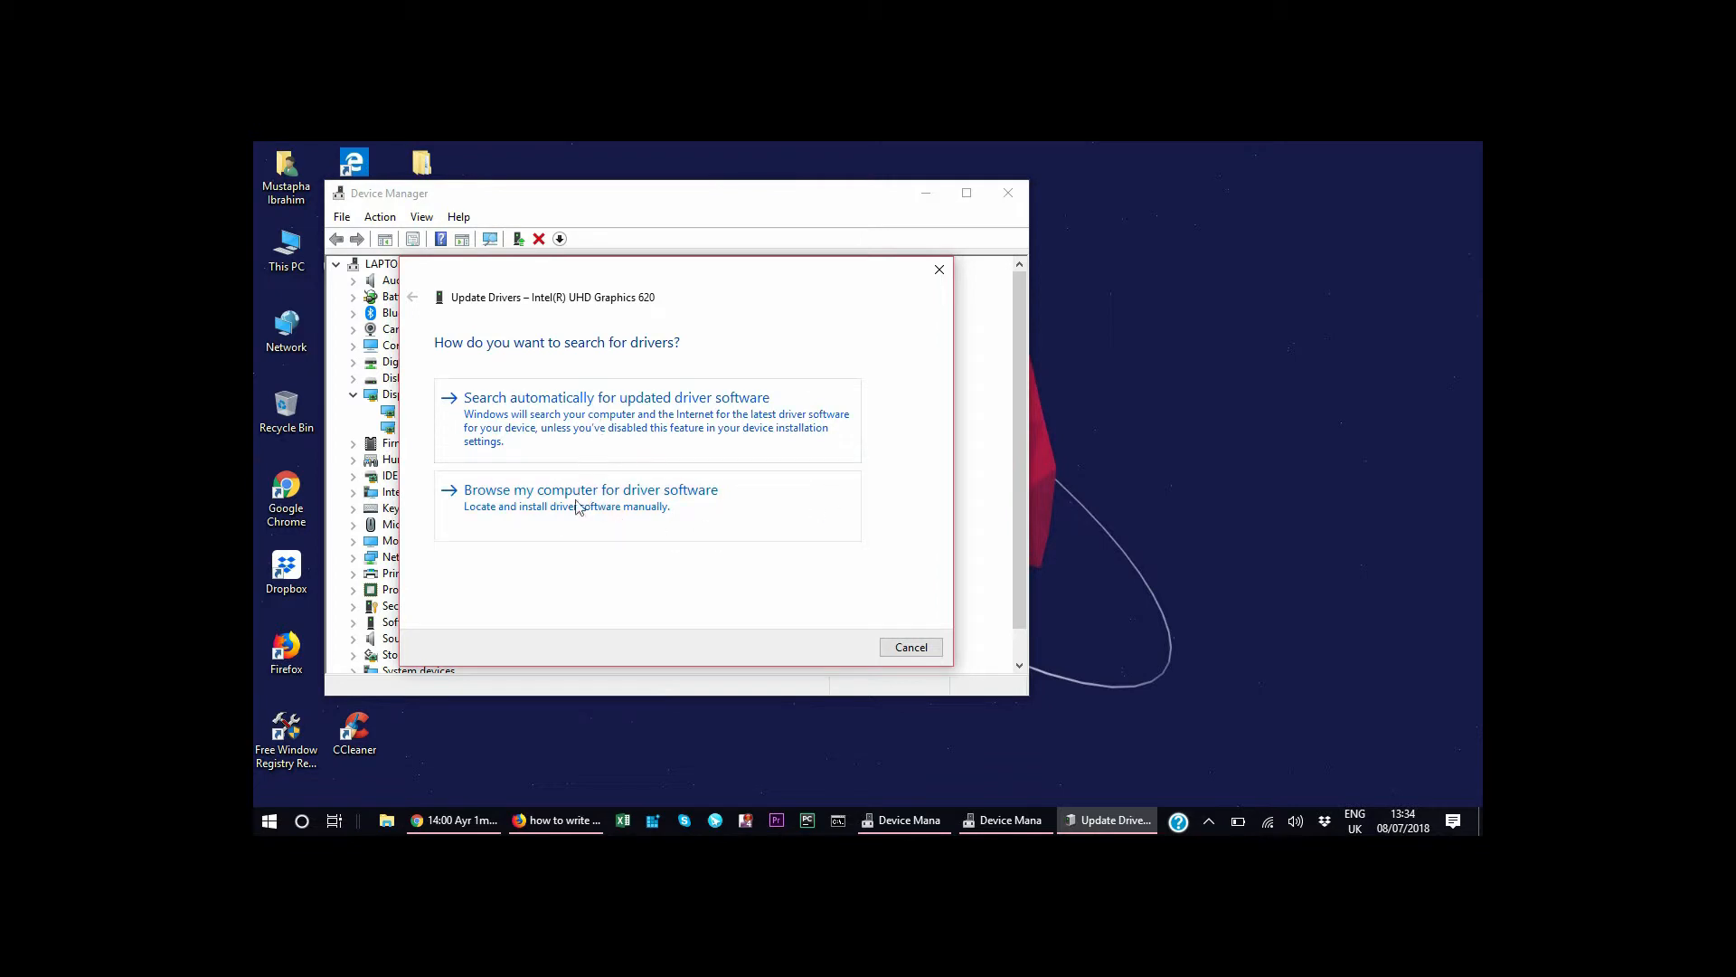
Choose to browse the computer for drivers, clear the search location, and pick from the list of available drivers.
{"action": "left_click", "coordinate": [548, 496]}
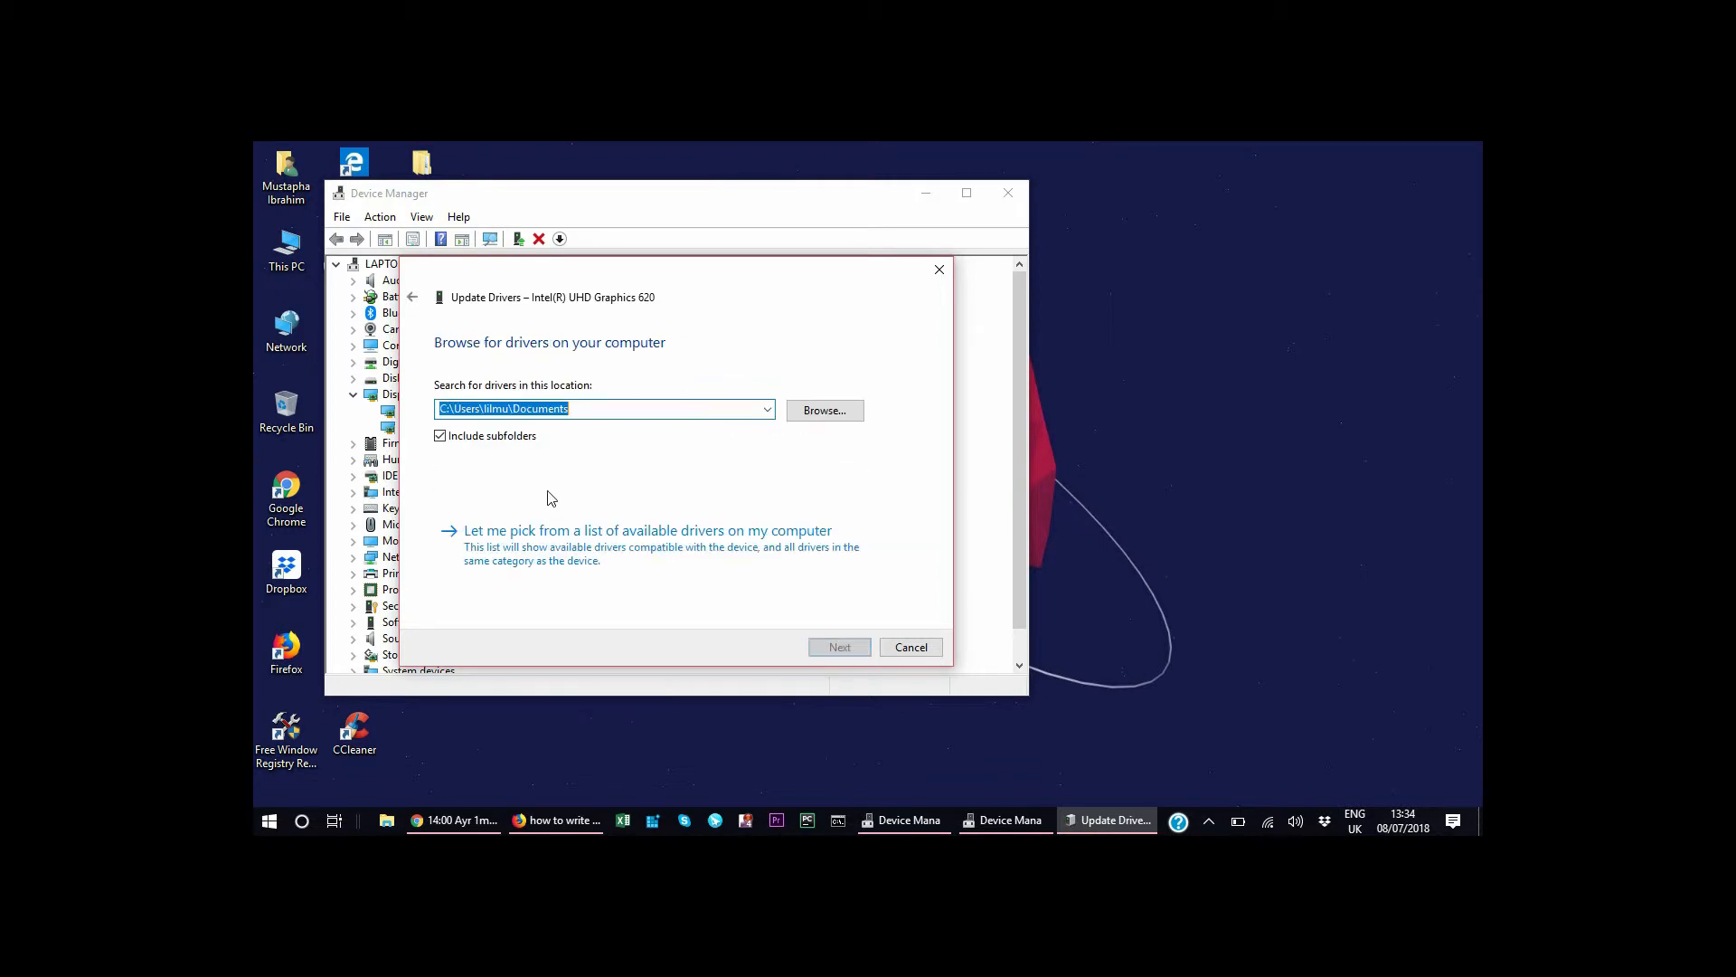
{"action": "left_click", "coordinate": [595, 410]}
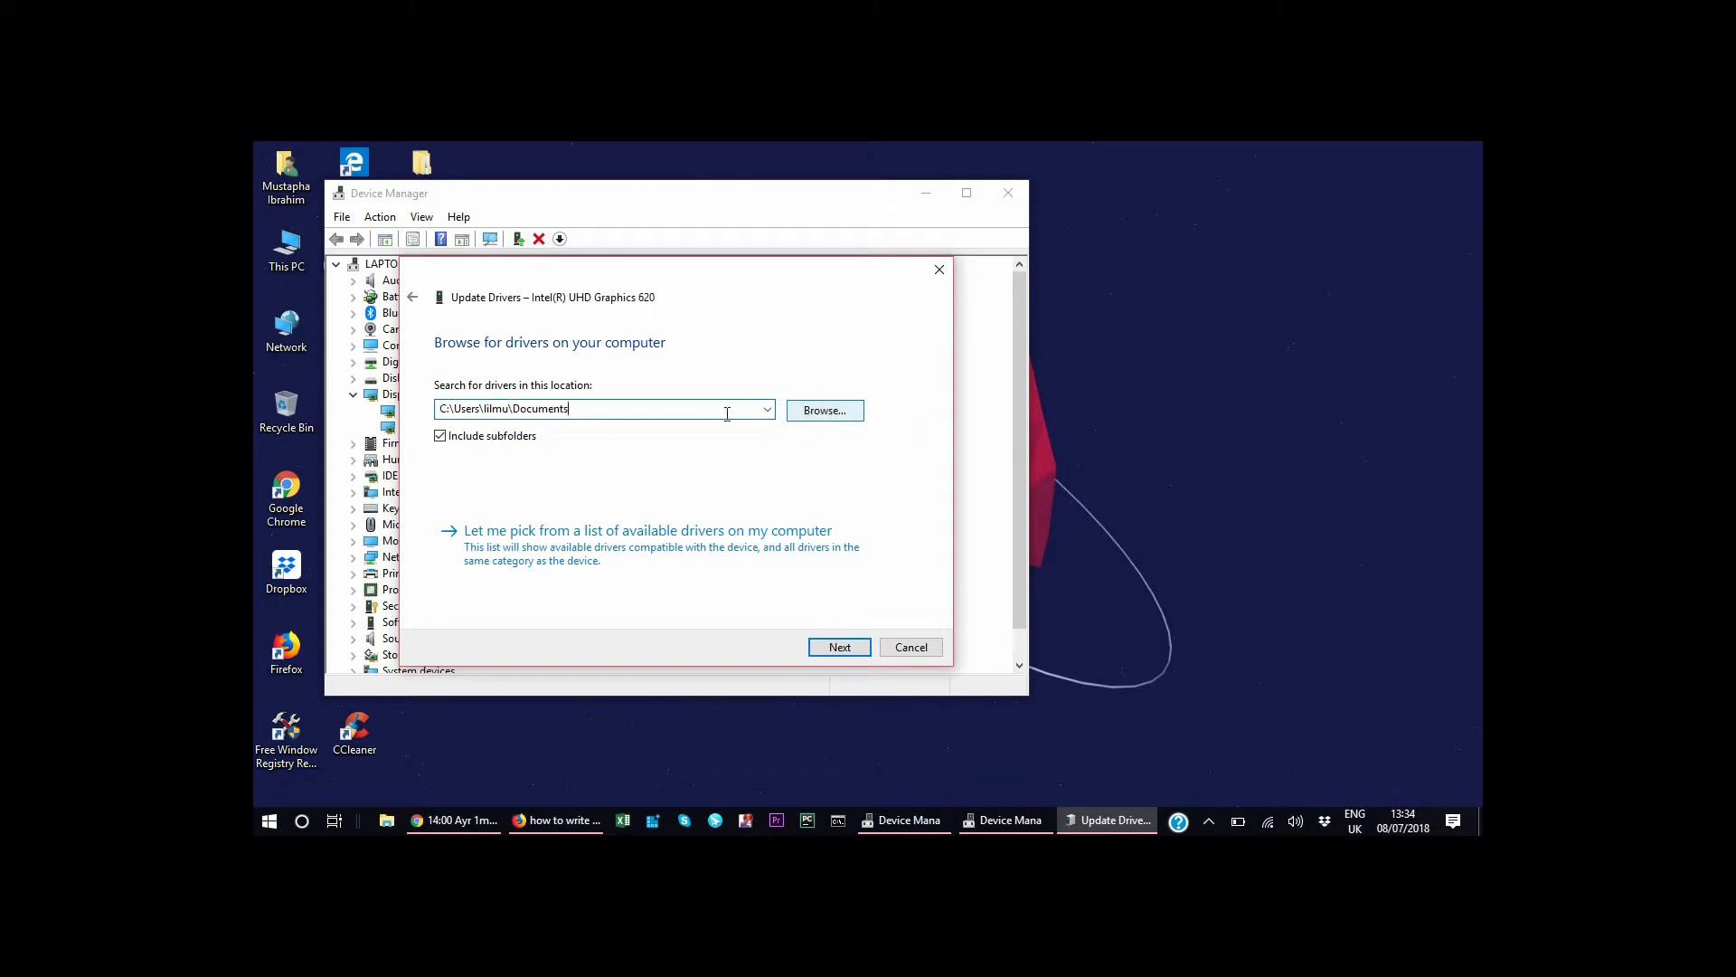
{"action": "left_click_drag", "start_coordinate": [639, 408], "coordinate": [420, 408]}
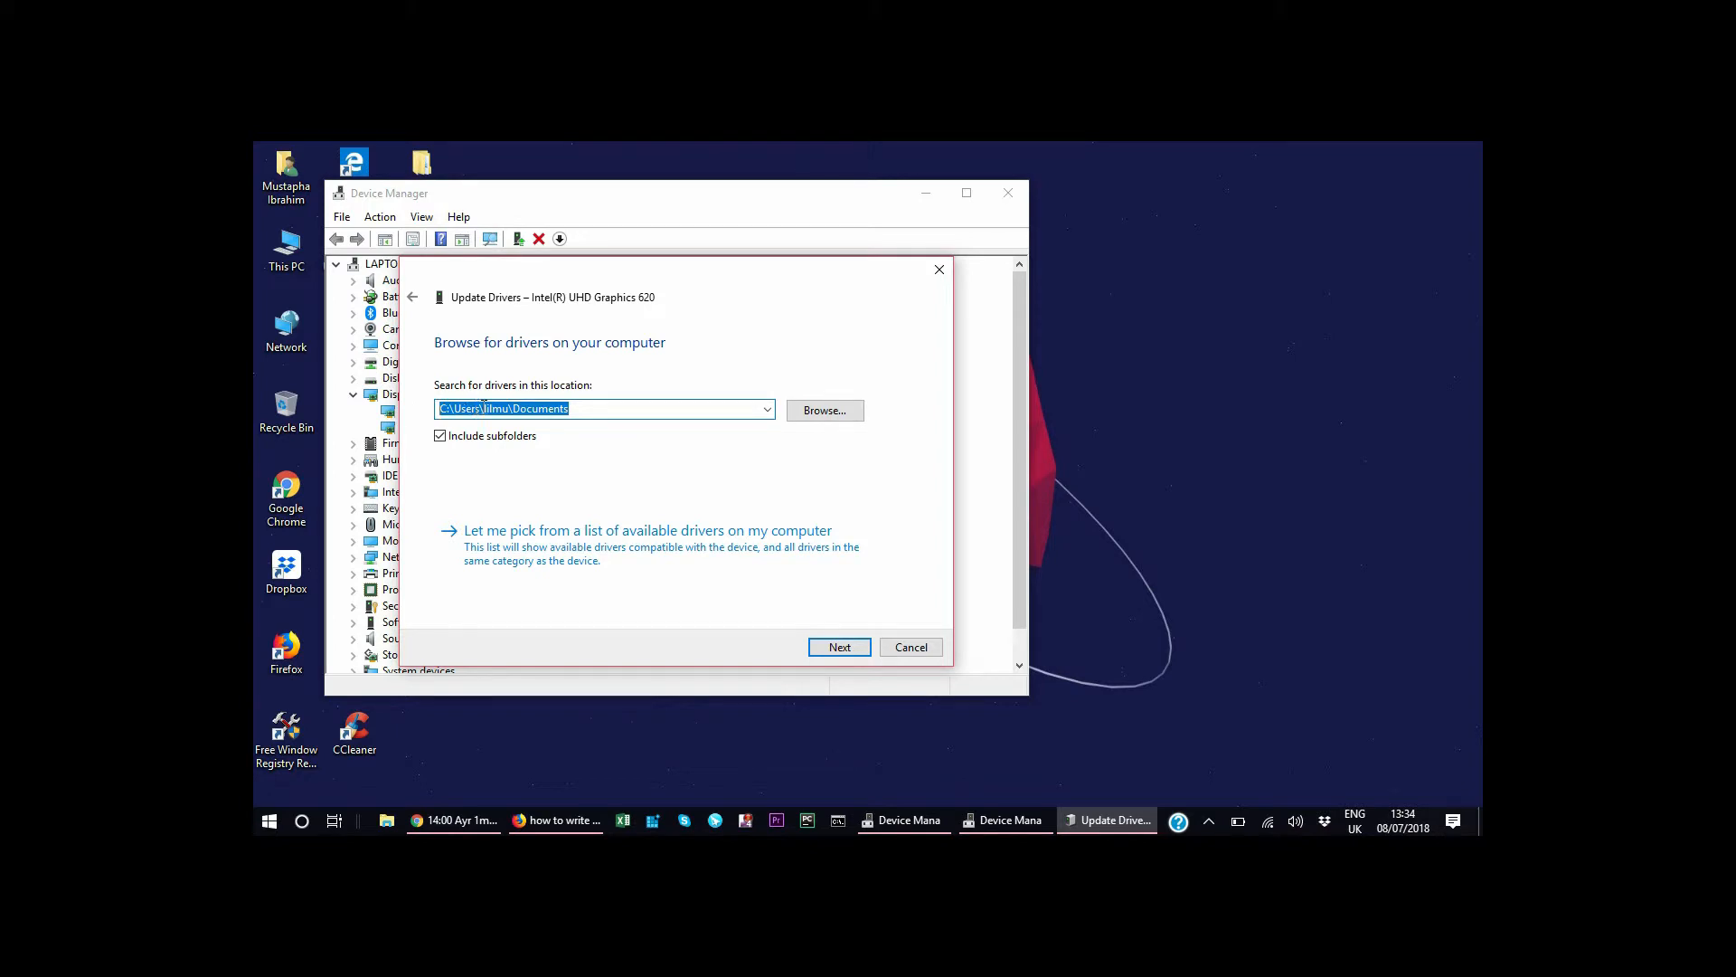
{"action": "key", "text": "BackSpace"}
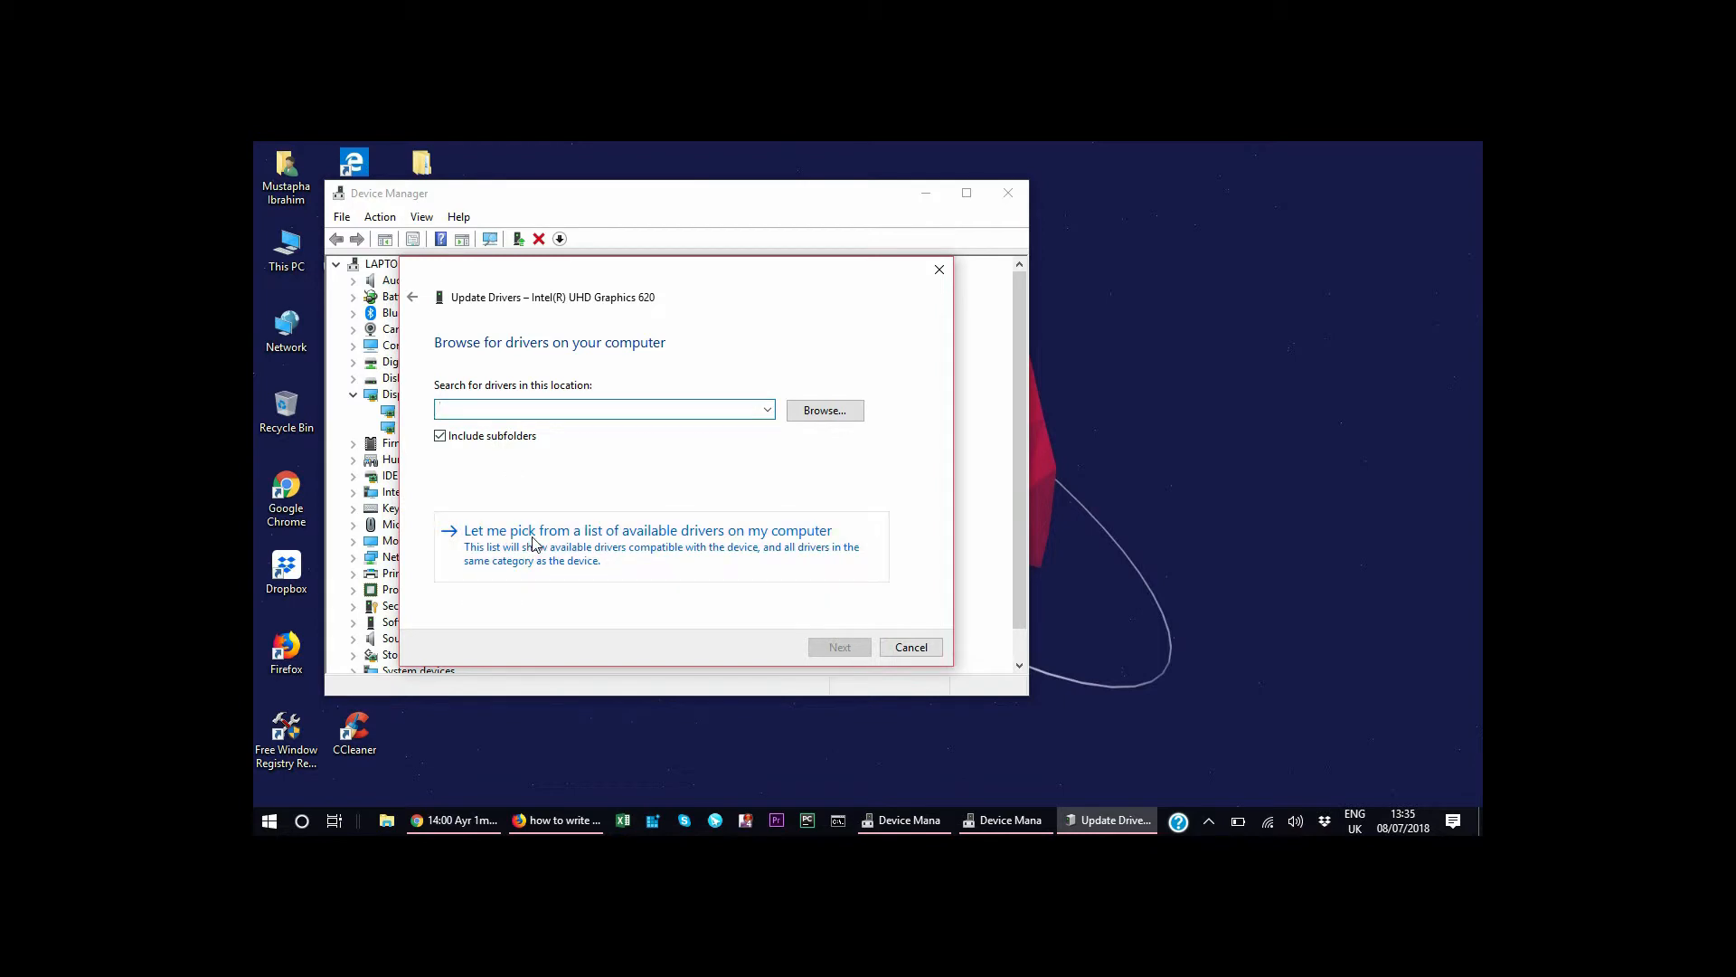
{"action": "left_click", "coordinate": [612, 548]}
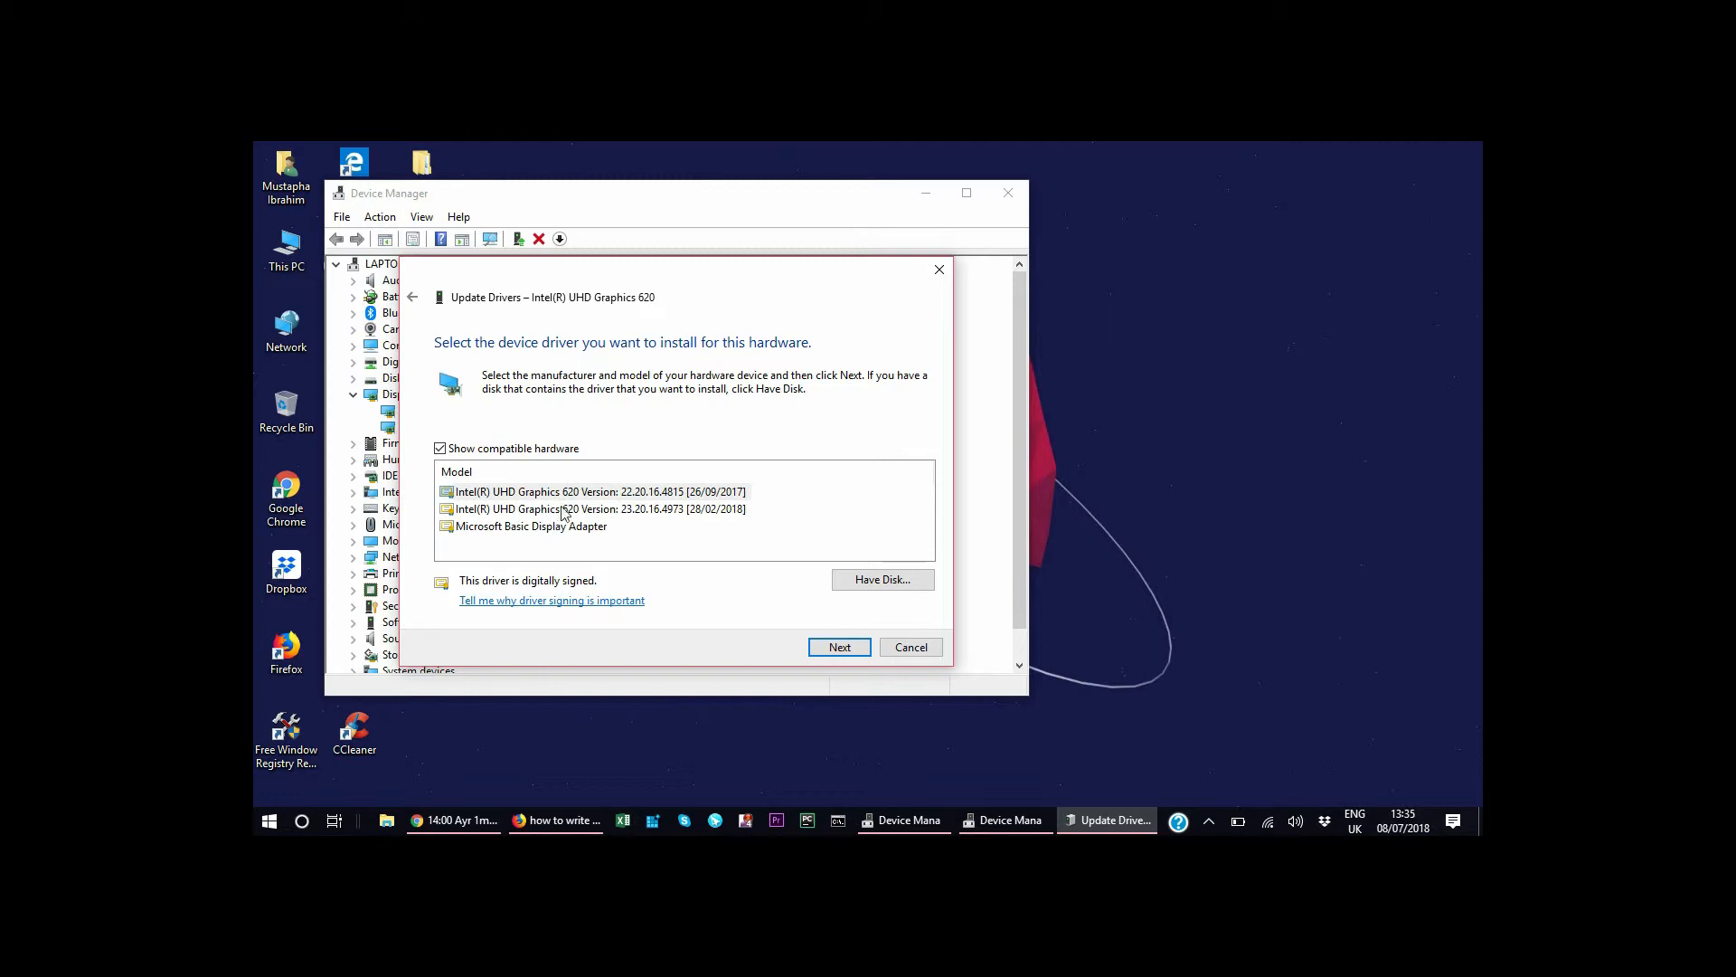
Install Intel(R) UHD Graphics 620 driver version 23.20.16.4973 [28/02/2018], then close the wizard and Device Manager.
{"action": "left_click", "coordinate": [689, 511]}
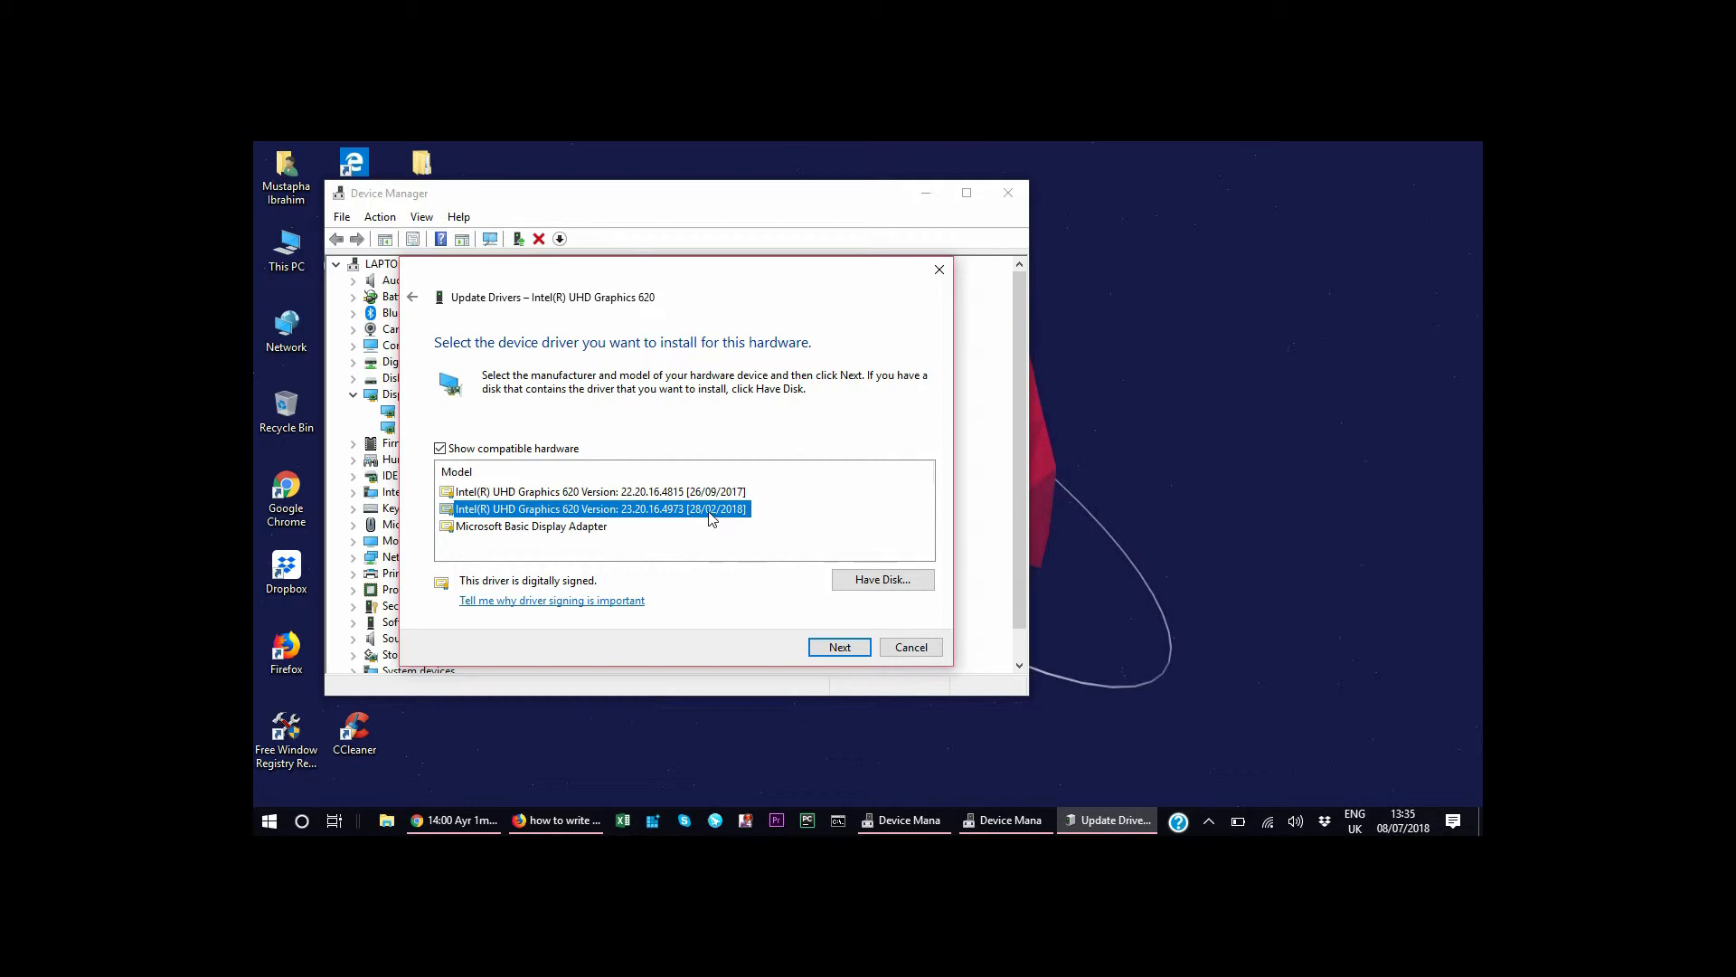
{"action": "left_click", "coordinate": [828, 643]}
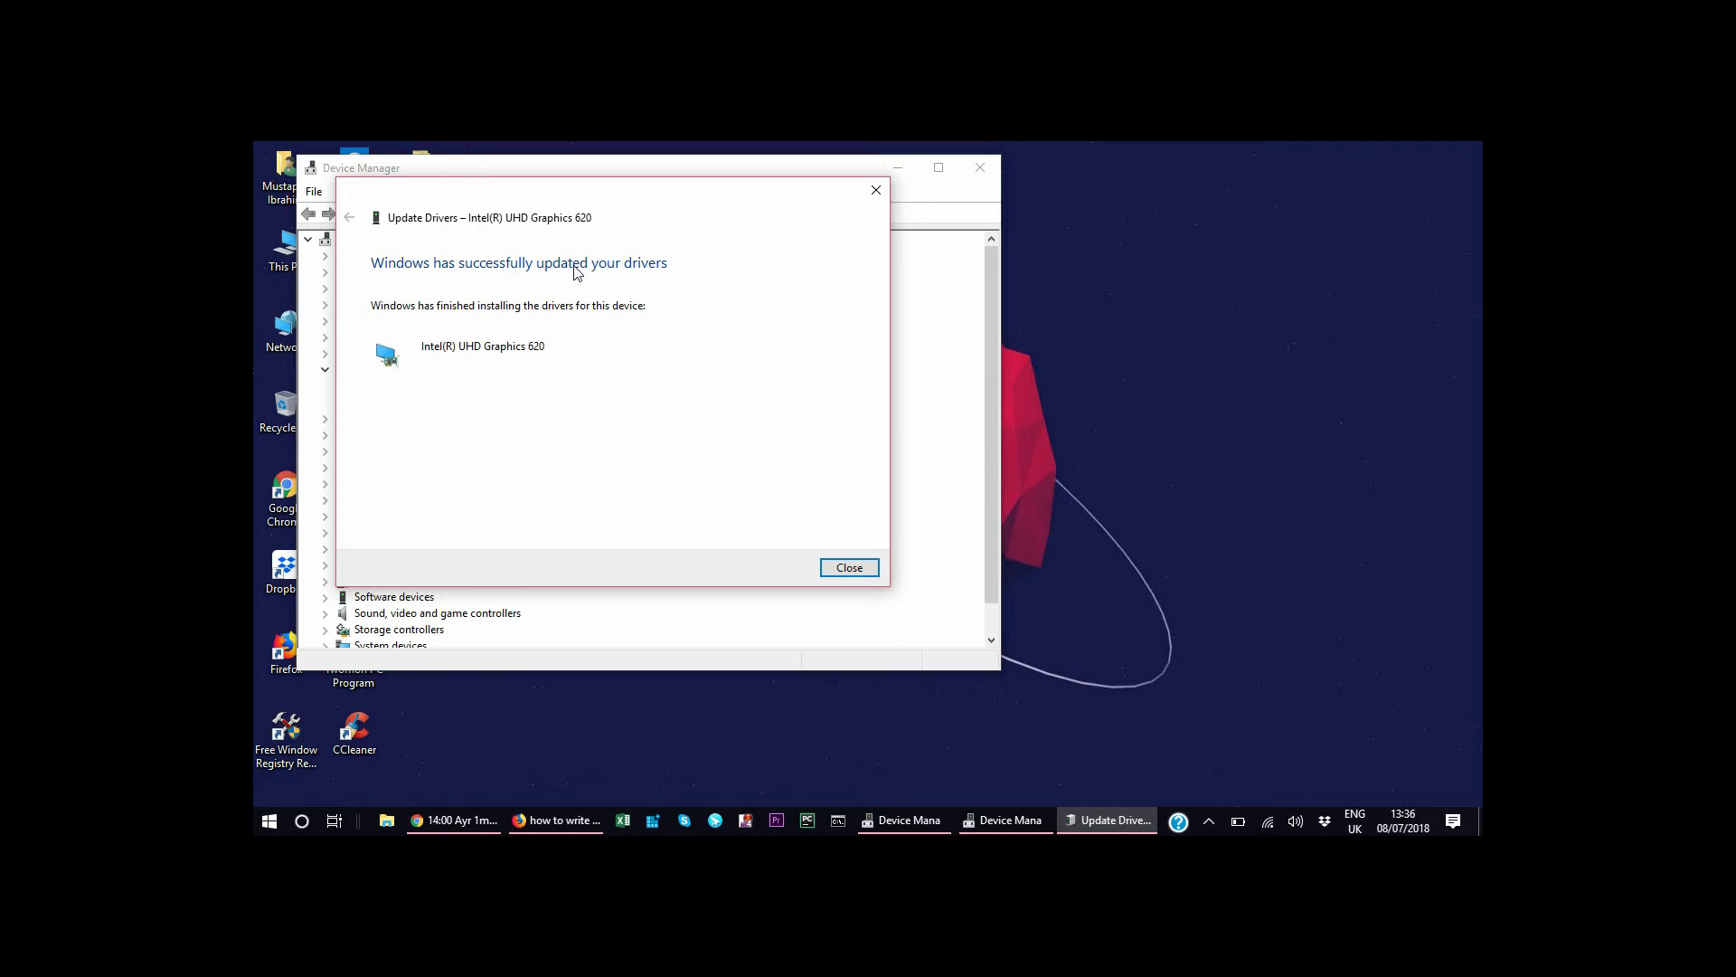
{"action": "left_click", "coordinate": [846, 567]}
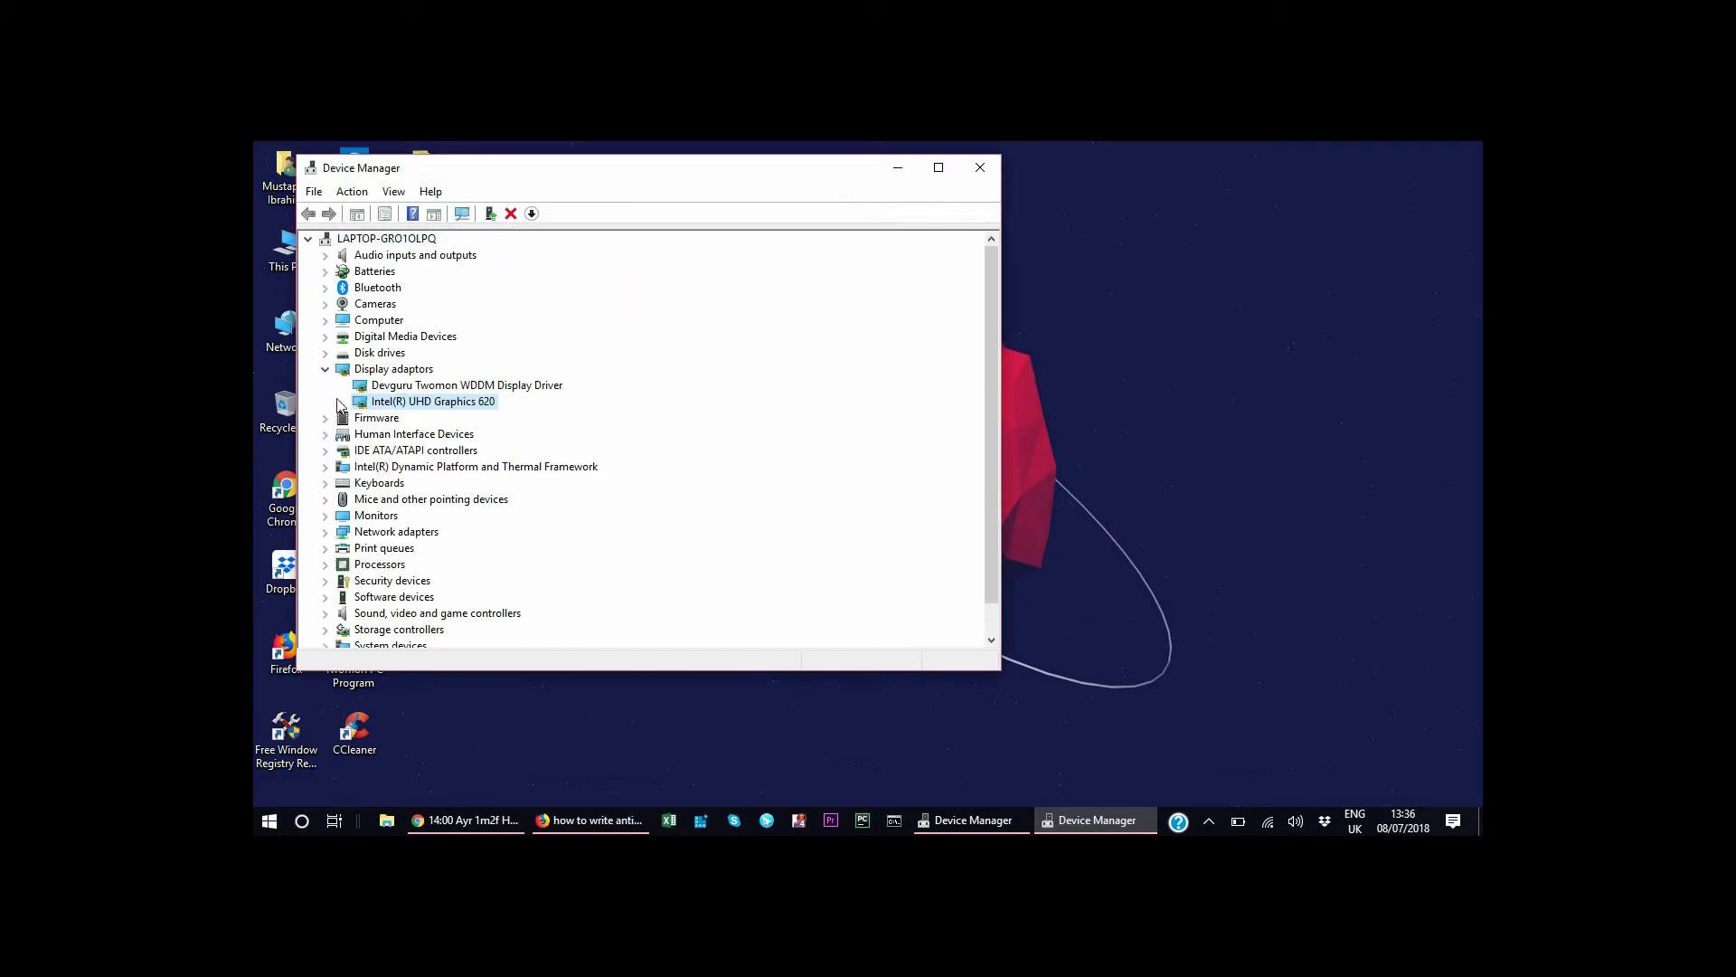
{"action": "left_click", "coordinate": [980, 167]}
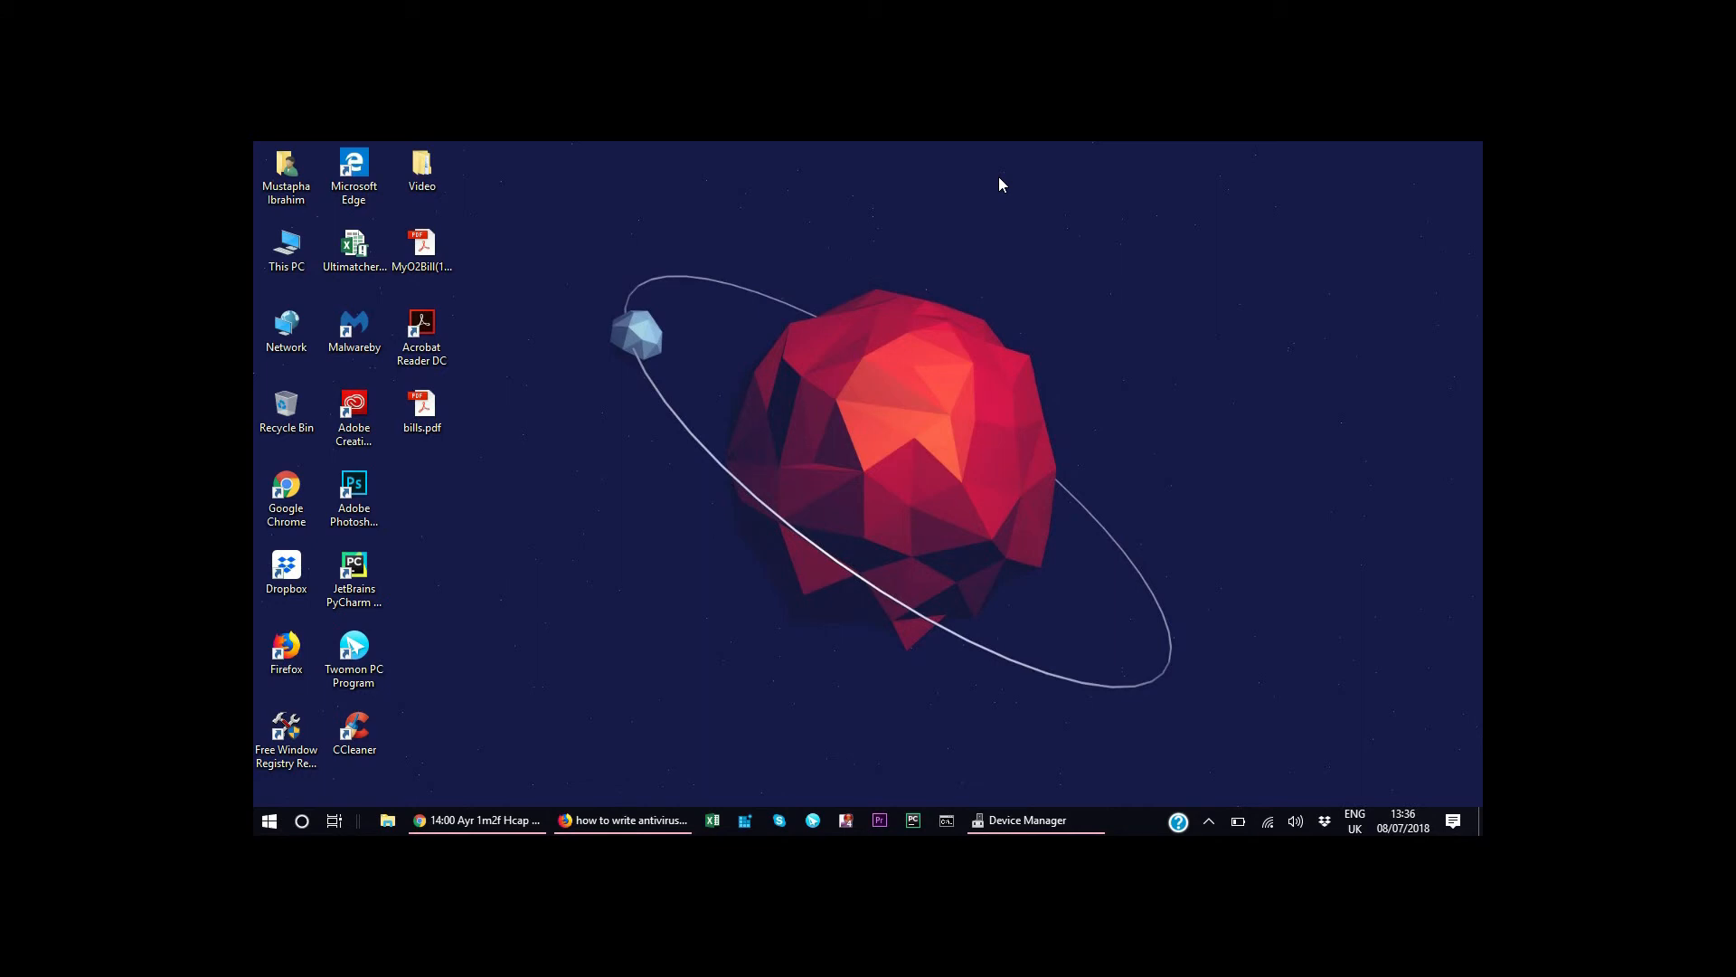
Test the brightness controls again by lowering and raising the screen brightness repeatedly.
{"action": "key", "text": "XF86MonBrightnessDown"}
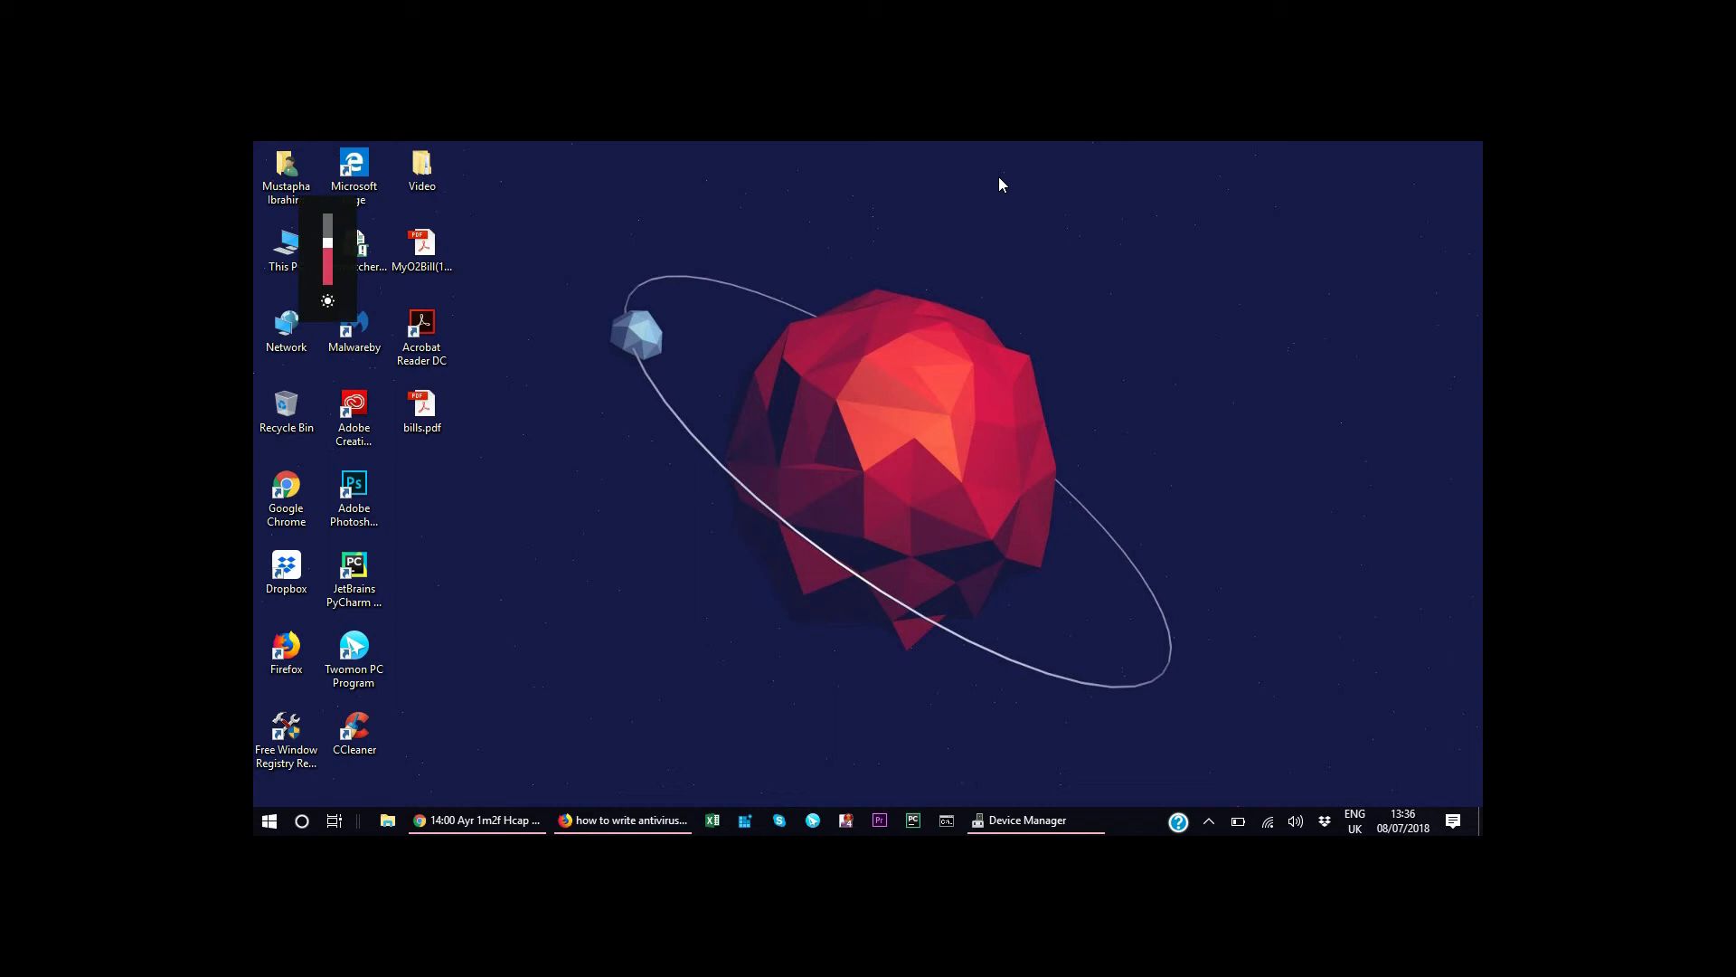
{"action": "key", "text": "XF86MonBrightnessDown"}
{"action": "key", "text": "XF86MonBrightnessDown"}
{"action": "key", "text": "XF86MonBrightnessDown"}
{"action": "key", "text": "XF86MonBrightnessDown"}
{"action": "key", "text": "XF86MonBrightnessDown"}
{"action": "key", "text": "XF86MonBrightnessDown"}
{"action": "key", "text": "XF86MonBrightnessDown"}
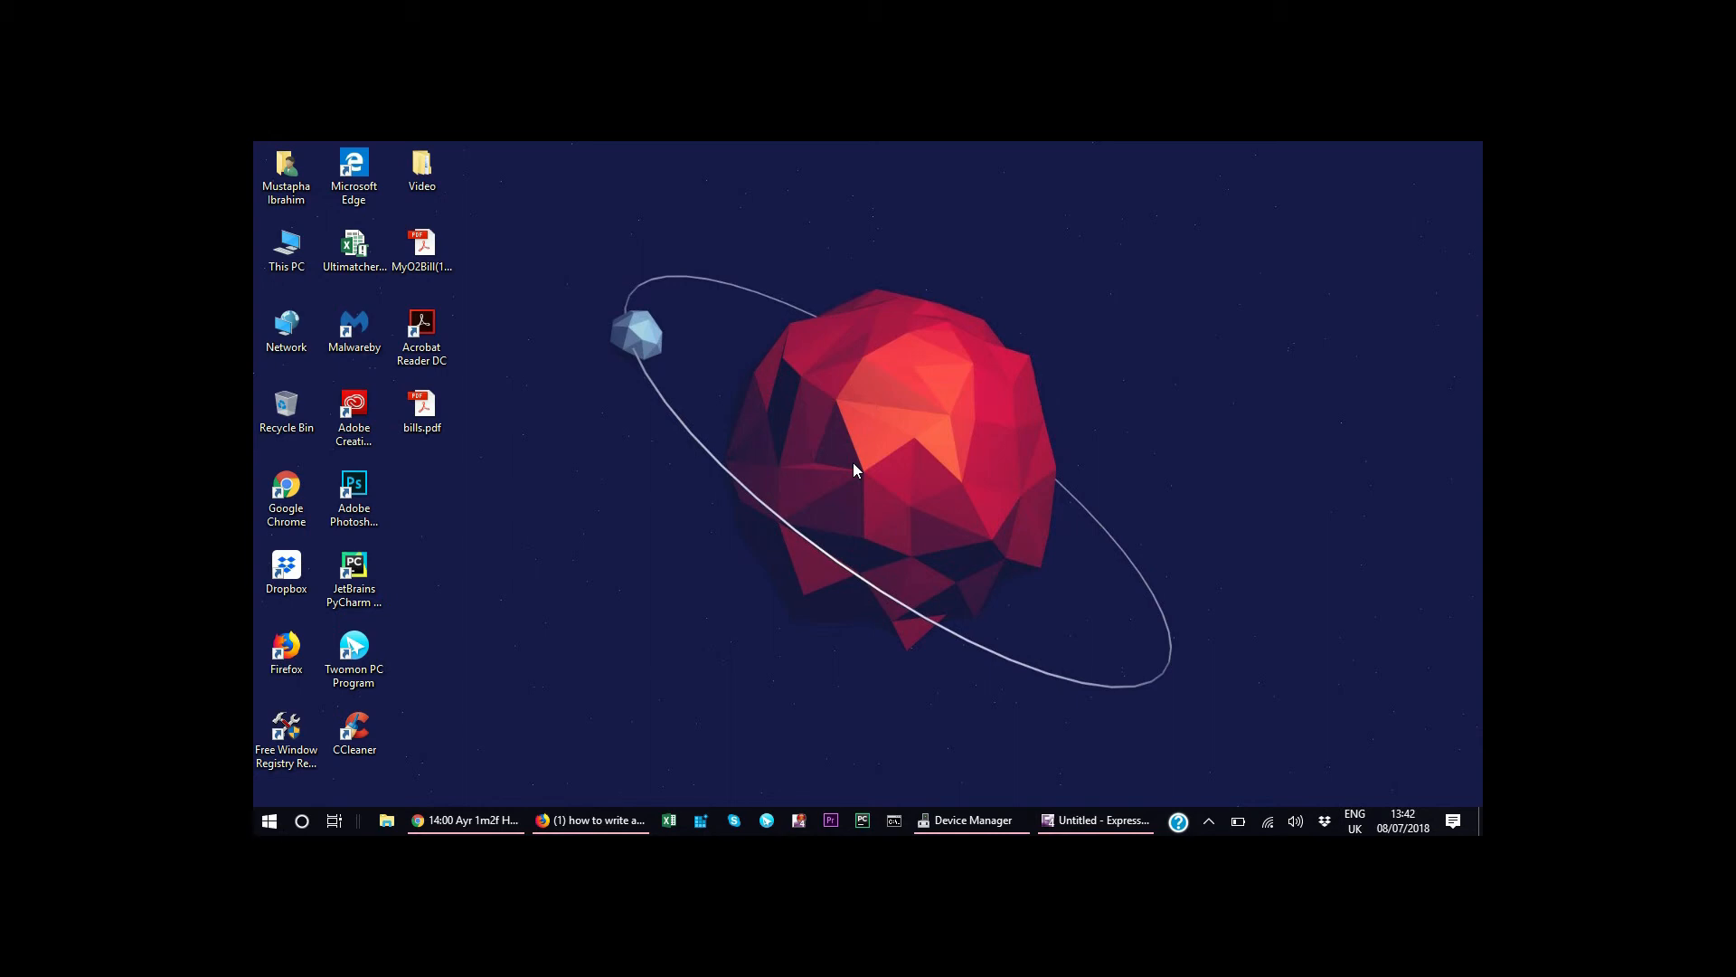
{"action": "key", "text": "XF86MonBrightnessDown"}
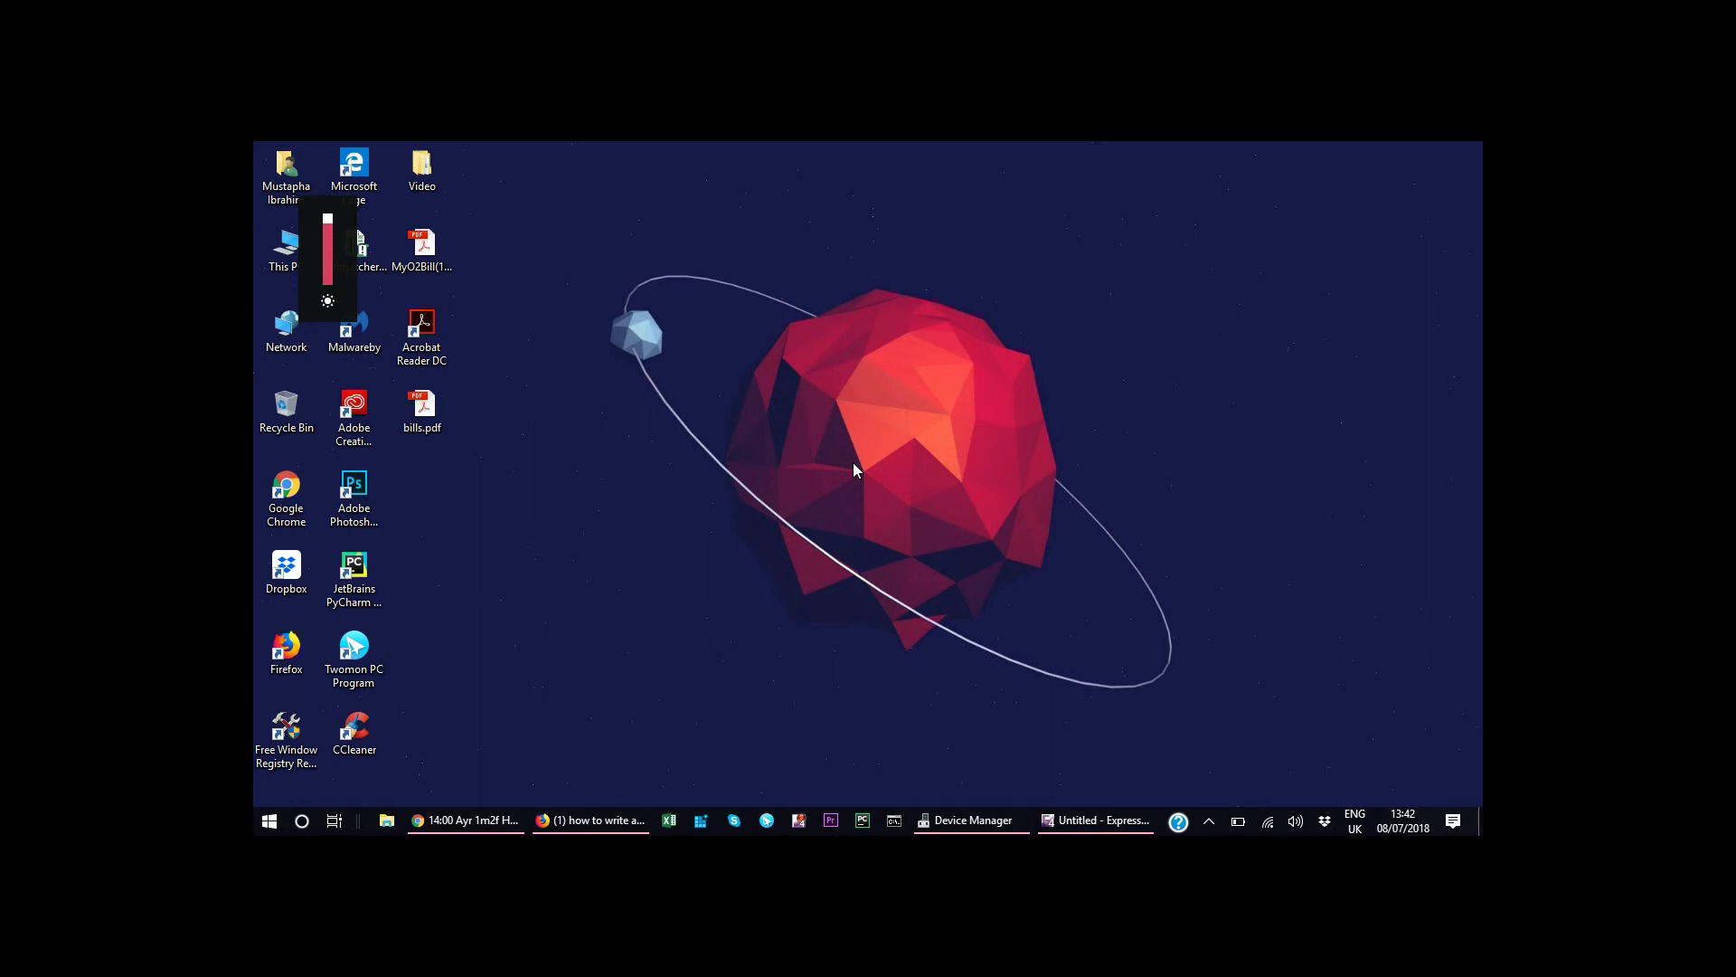
{"action": "key", "text": "XF86MonBrightnessDown"}
{"action": "key", "text": "XF86MonBrightnessDown"}
{"action": "key", "text": "XF86MonBrightnessDown"}
{"action": "key", "text": "XF86MonBrightnessDown"}
{"action": "key", "text": "XF86MonBrightnessUp"}
{"action": "key", "text": "XF86MonBrightnessUp"}
{"action": "key", "text": "XF86MonBrightnessUp"}
{"action": "key", "text": "XF86MonBrightnessUp"}
{"action": "key", "text": "XF86MonBrightnessDown"}
{"action": "key", "text": "XF86MonBrightnessDown"}
{"action": "key", "text": "XF86MonBrightnessDown"}
{"action": "key", "text": "XF86MonBrightnessDown"}
{"action": "key", "text": "XF86MonBrightnessUp"}
{"action": "key", "text": "XF86MonBrightnessUp"}
{"action": "key", "text": "XF86MonBrightnessUp"}
{"action": "key", "text": "XF86MonBrightnessDown"}
{"action": "key", "text": "XF86MonBrightnessDown"}
{"action": "key", "text": "XF86MonBrightnessDown"}
{"action": "key", "text": "XF86MonBrightnessDown"}
{"action": "key", "text": "XF86MonBrightnessDown"}
{"action": "key", "text": "XF86MonBrightnessDown"}
{"action": "key", "text": "XF86MonBrightnessUp"}
{"action": "key", "text": "XF86MonBrightnessUp"}
{"action": "key", "text": "XF86MonBrightnessUp"}
{"action": "key", "text": "XF86MonBrightnessUp"}
{"action": "key", "text": "XF86MonBrightnessUp"}
{"action": "key", "text": "XF86MonBrightnessUp"}
{"action": "key", "text": "XF86MonBrightnessUp"}
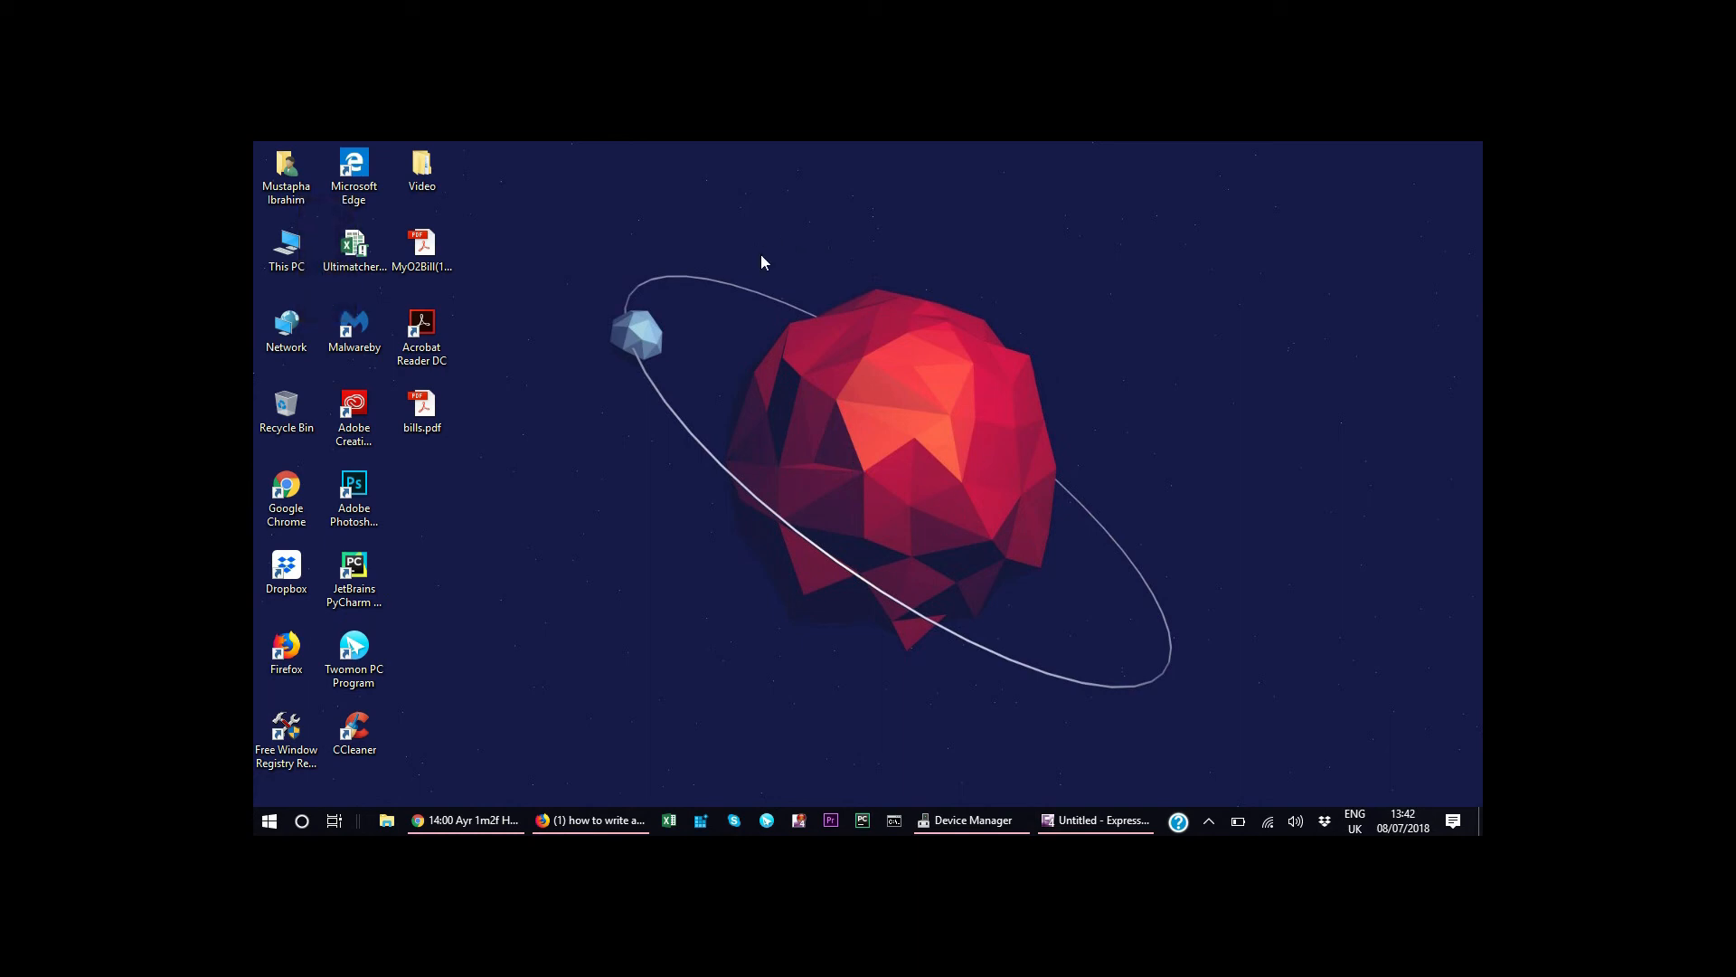
Open the System display settings, lower the Change brightness slider to about two thirds, and close Settings.
{"action": "right_click", "coordinate": [736, 243]}
{"action": "left_click", "coordinate": [1023, 452]}
{"action": "left_click", "coordinate": [1453, 823]}
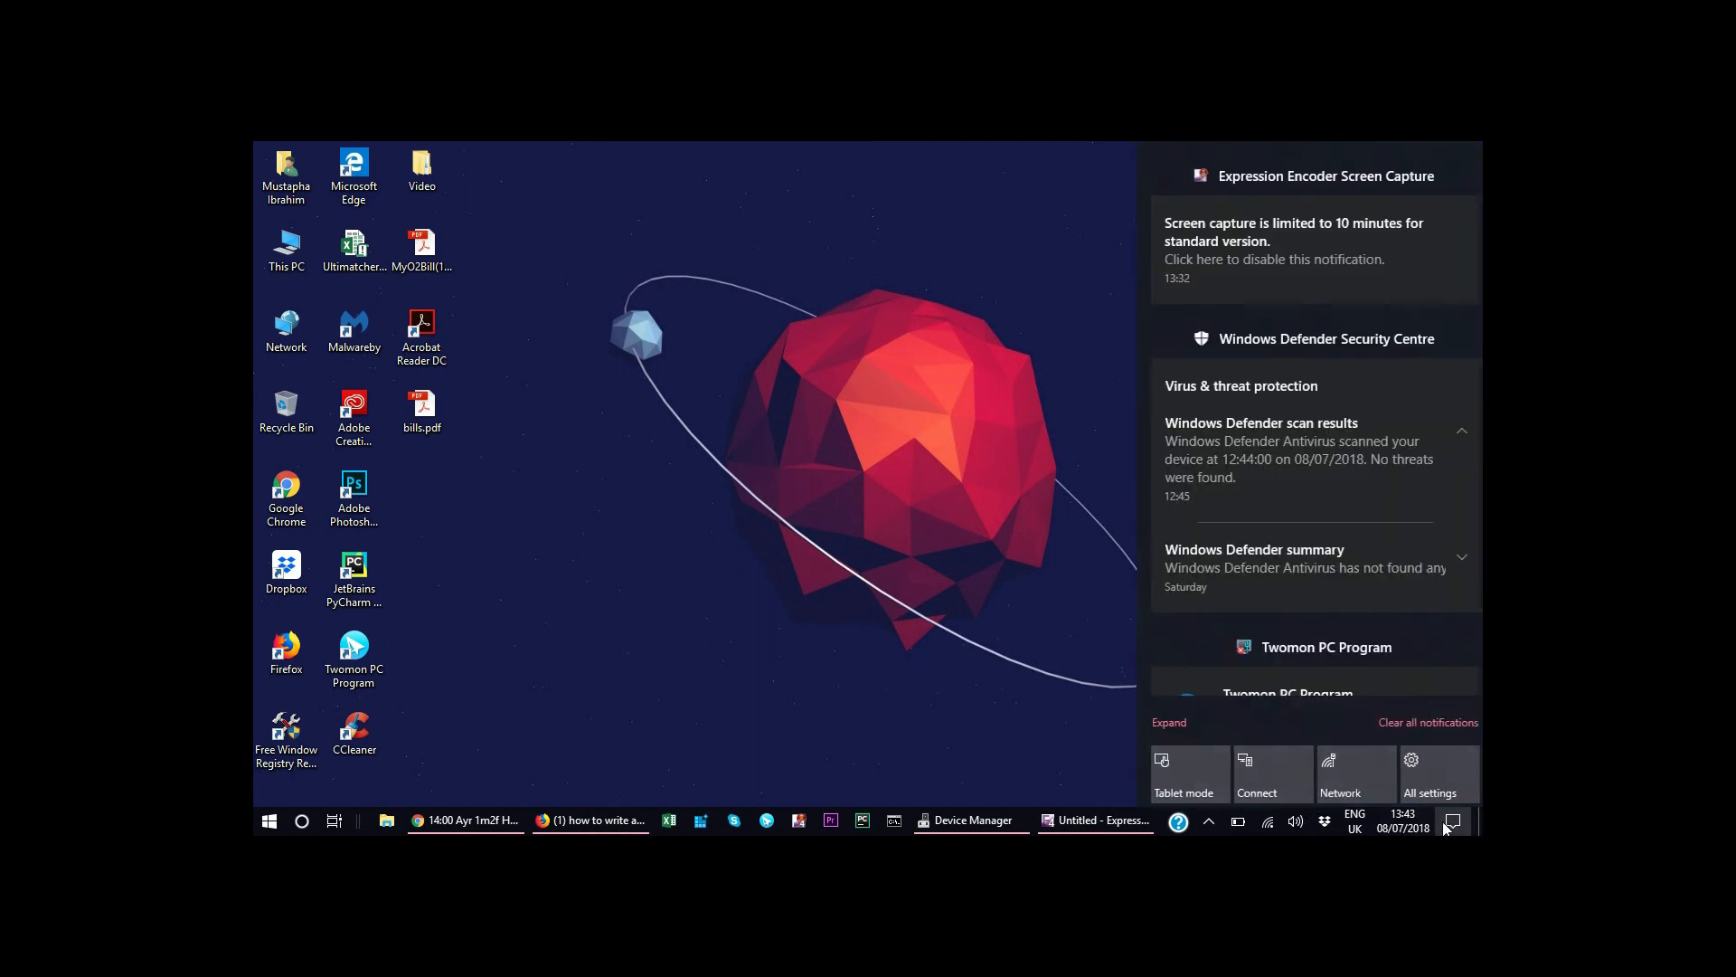
{"action": "left_click", "coordinate": [1428, 793]}
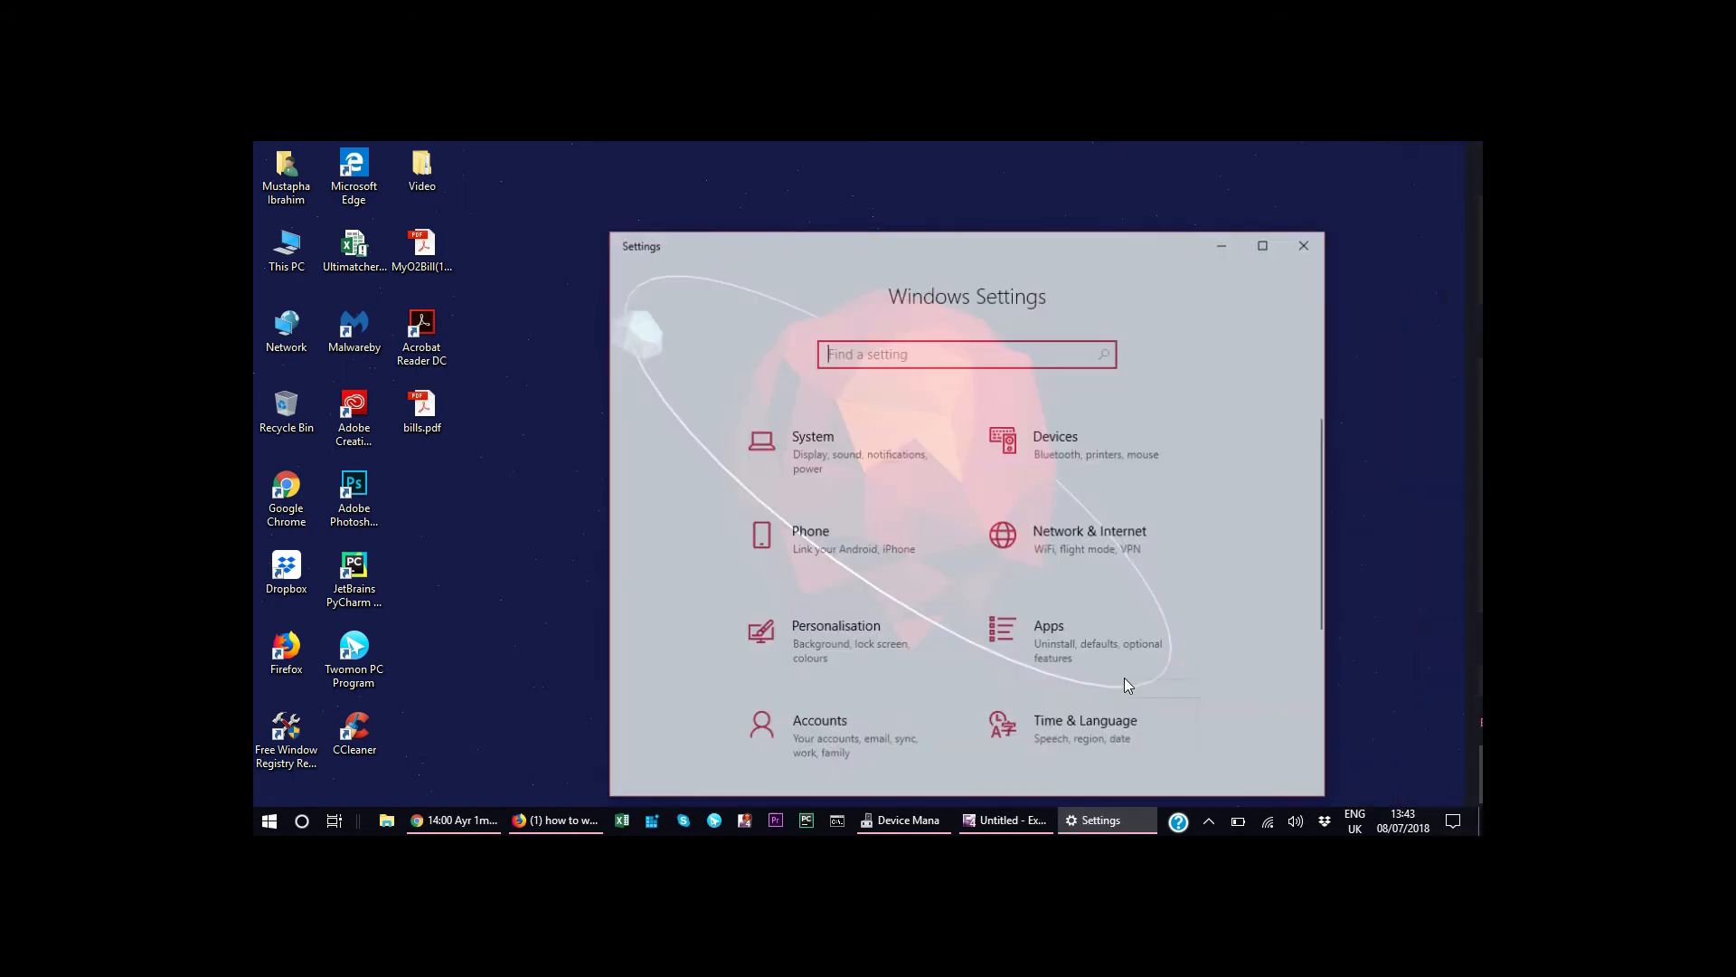
{"action": "left_click", "coordinate": [864, 468]}
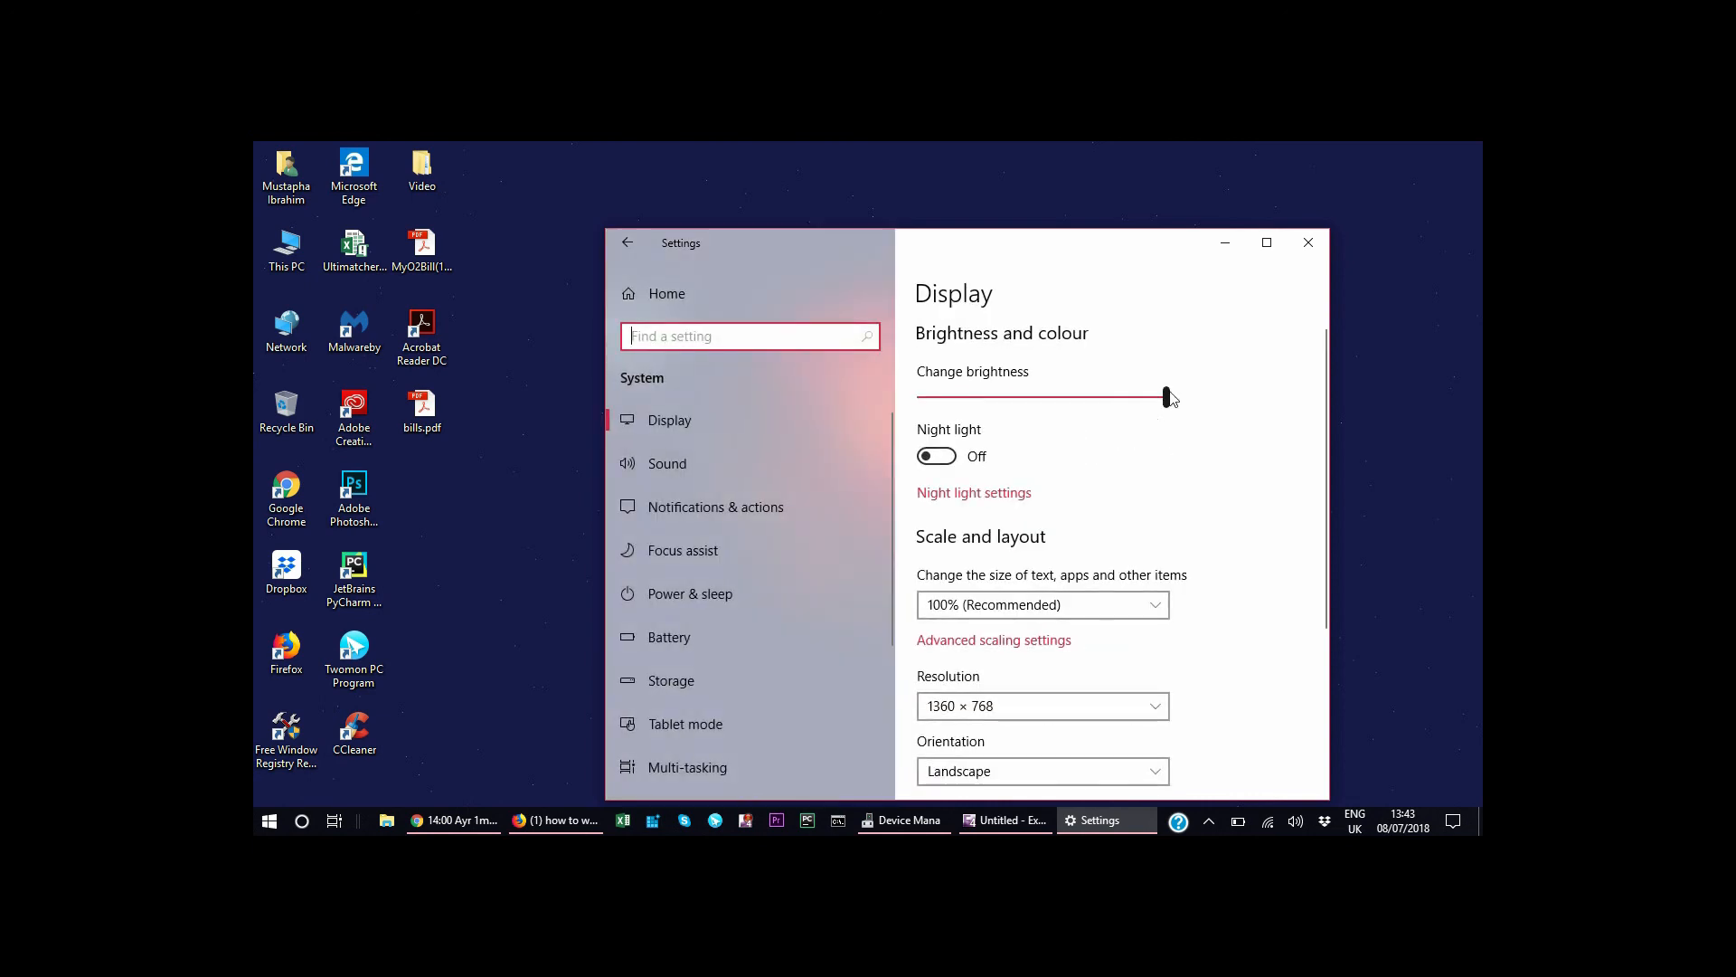
{"action": "left_click_drag", "start_coordinate": [1167, 395], "coordinate": [1074, 415]}
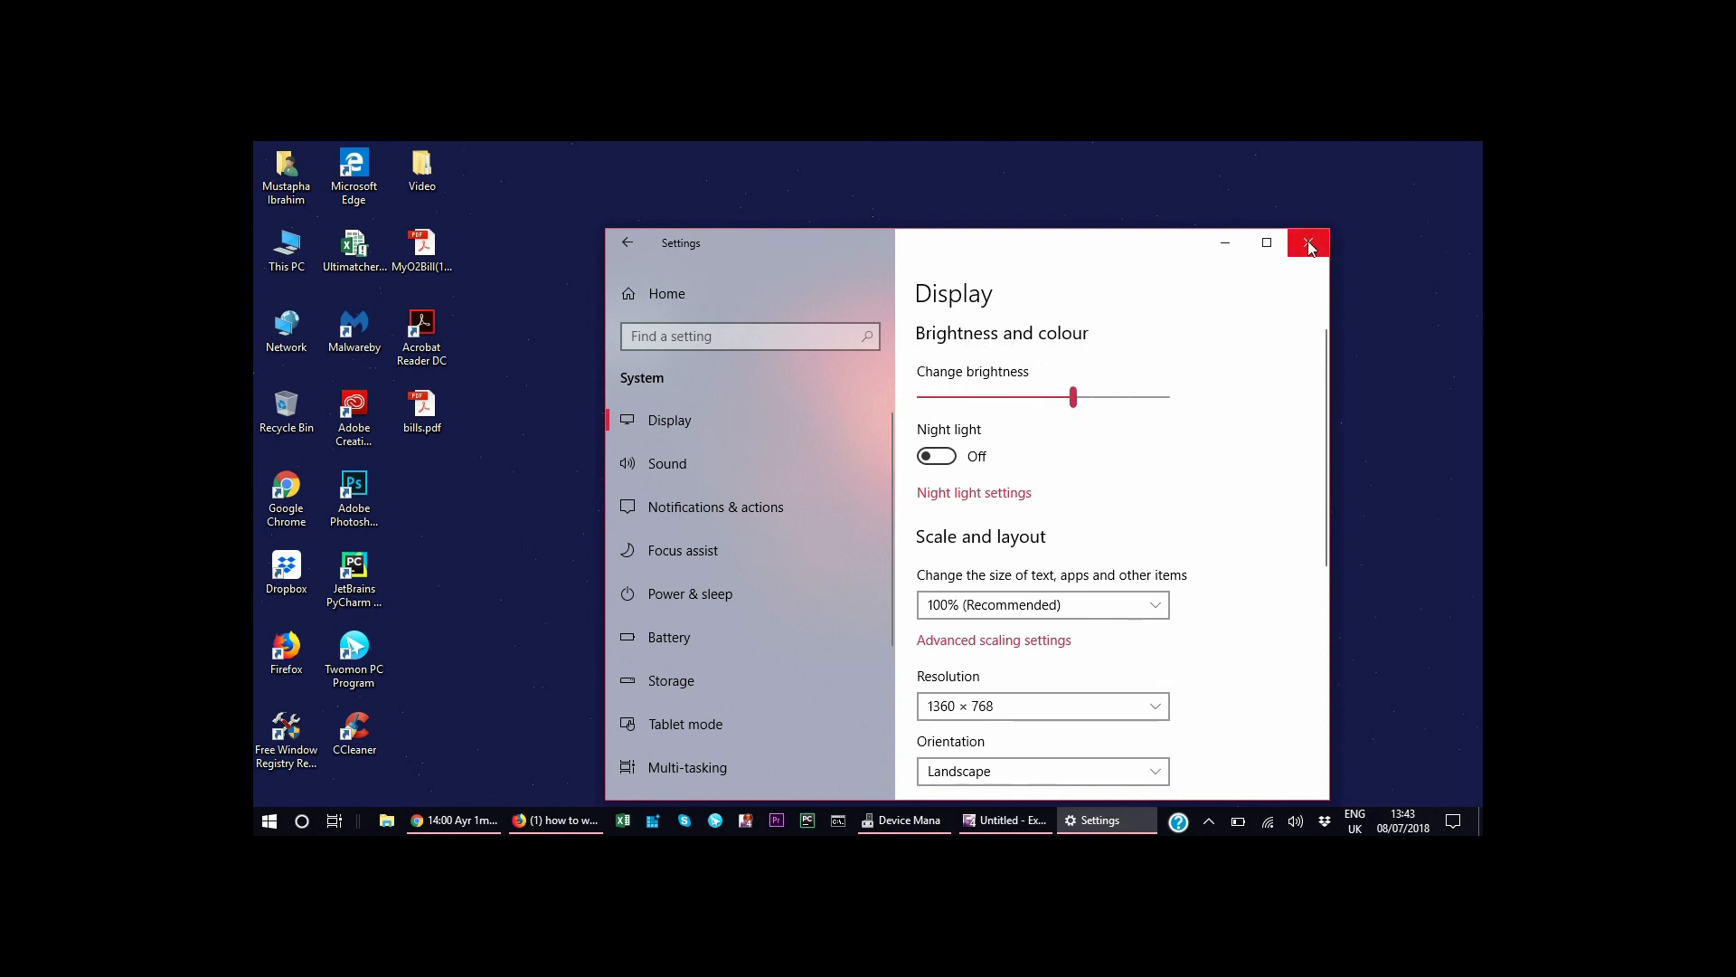
{"action": "left_click", "coordinate": [1308, 245]}
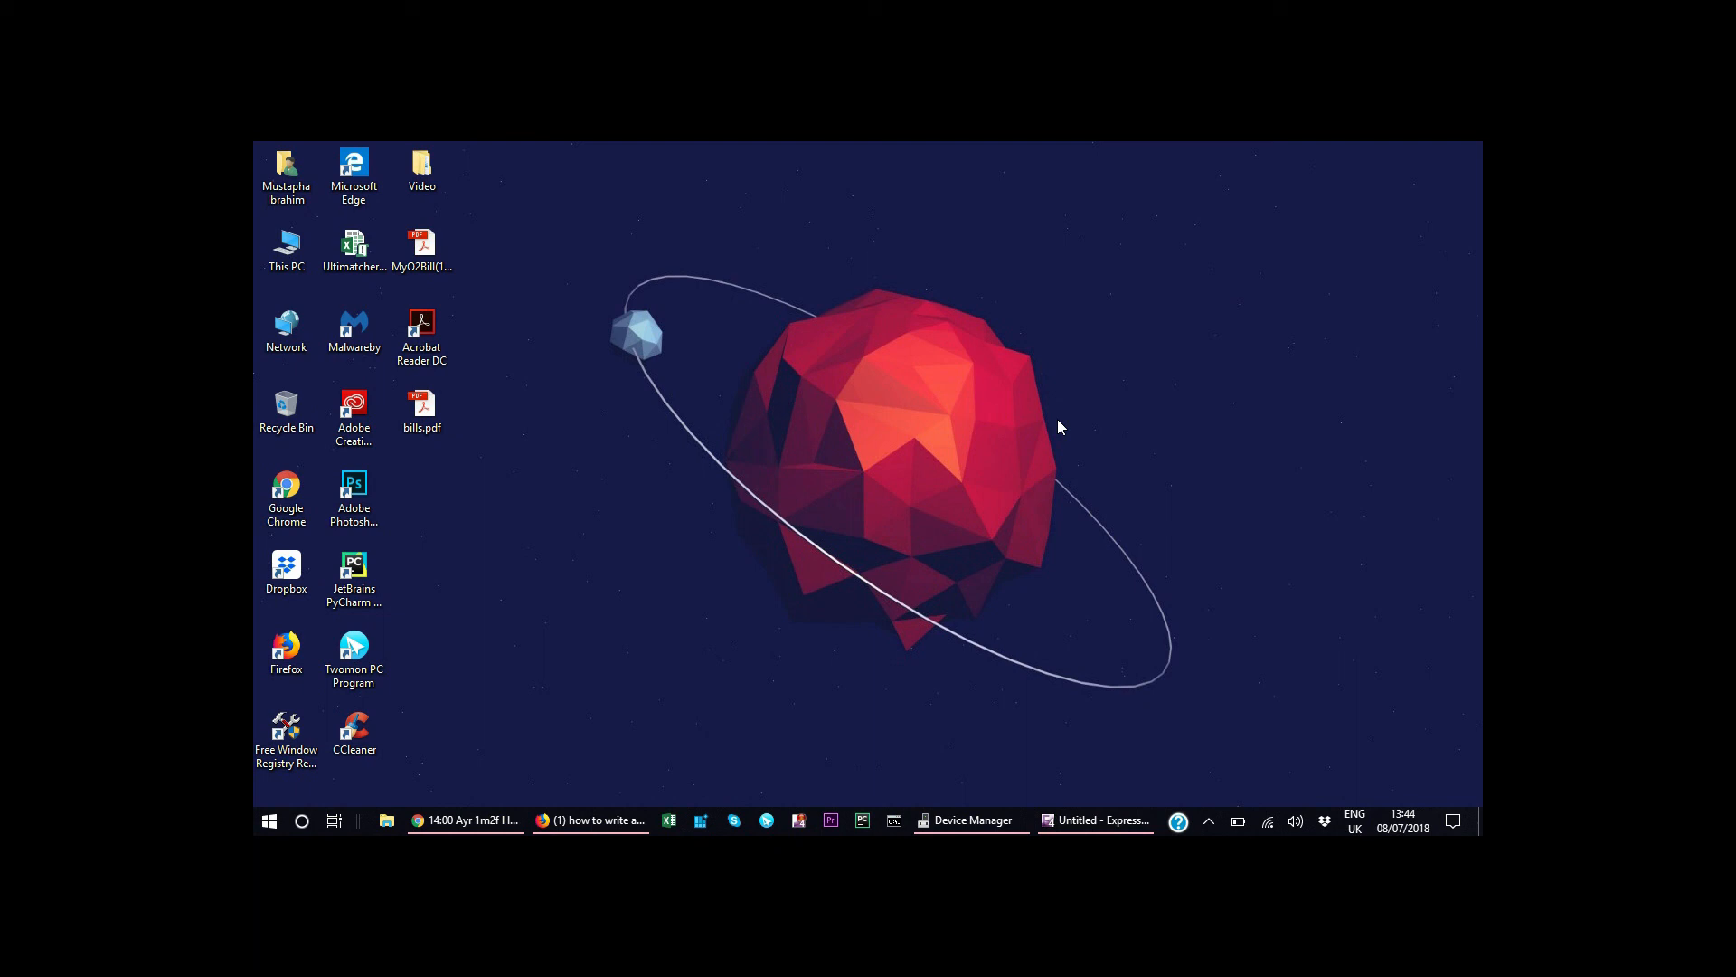